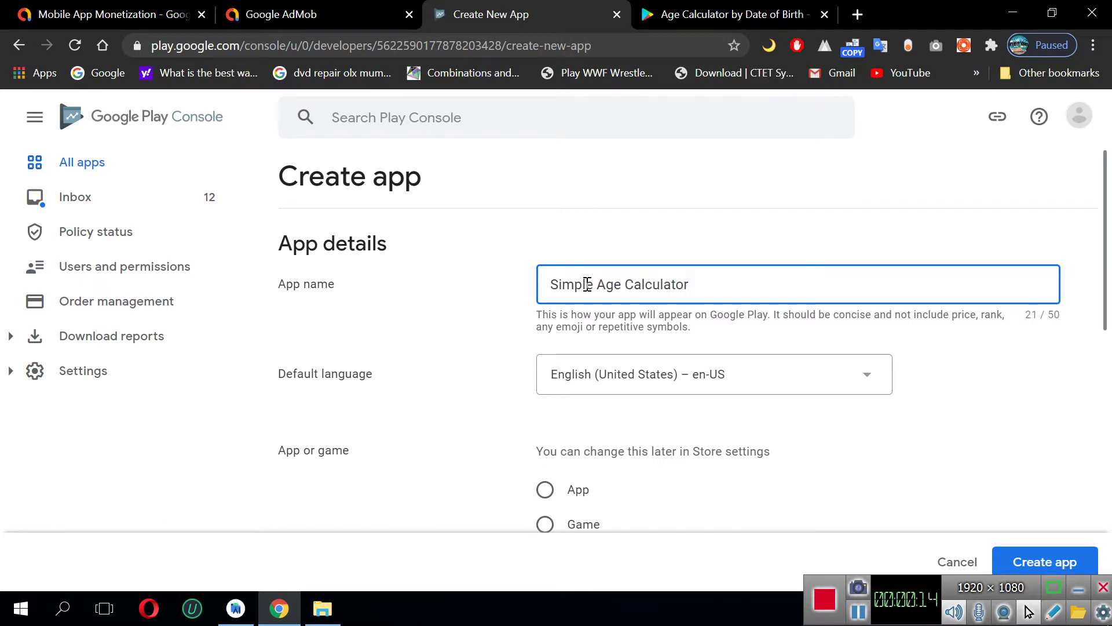
Classify the new Simple Age Calculator entry as an App and mark it as Free
scroll(499, 387, "down", 5)
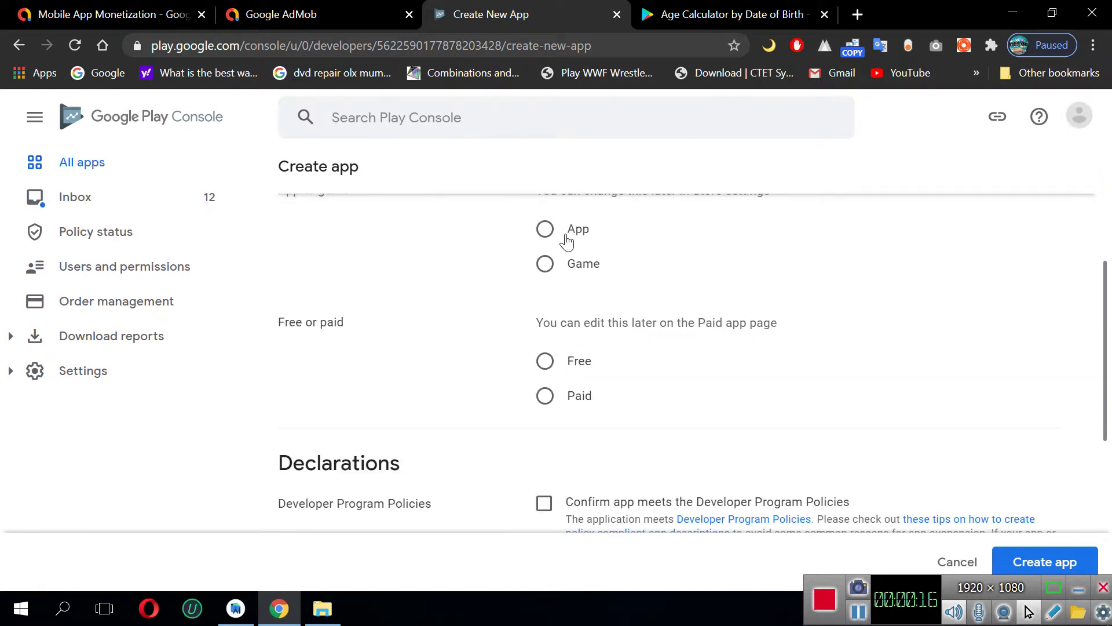
left_click(542, 235)
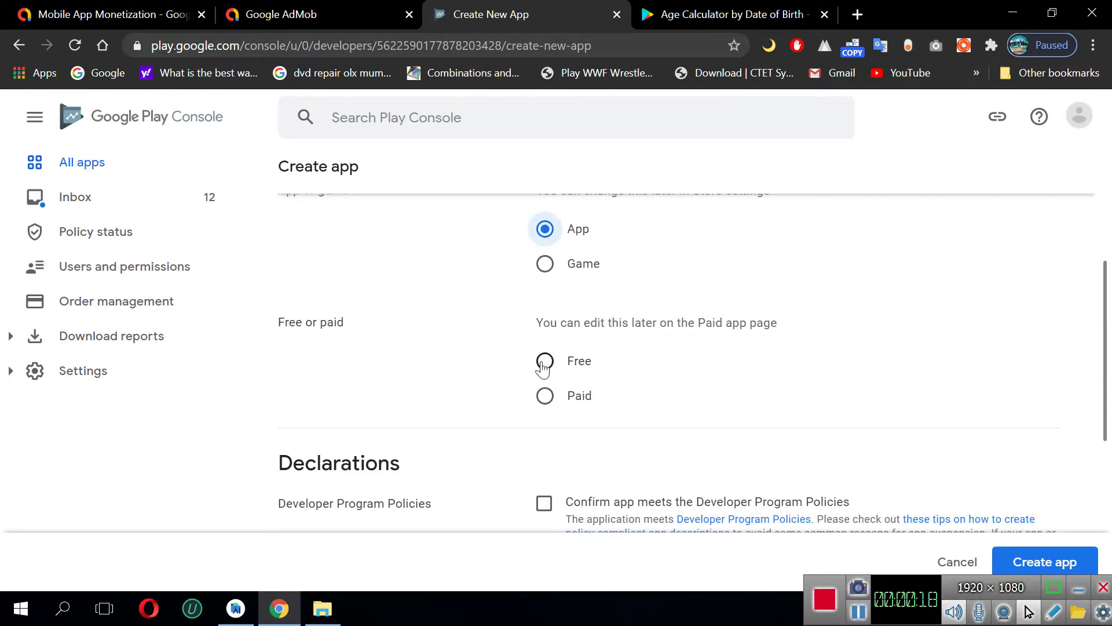
left_click(543, 364)
Accept the Developer Program Policies and US export laws declarations, and create the app
mouse_move(1107, 330)
left_mouse_down()
mouse_move(1107, 233)
mouse_move(1109, 344)
left_mouse_up()
scroll(738, 415, "down", 5)
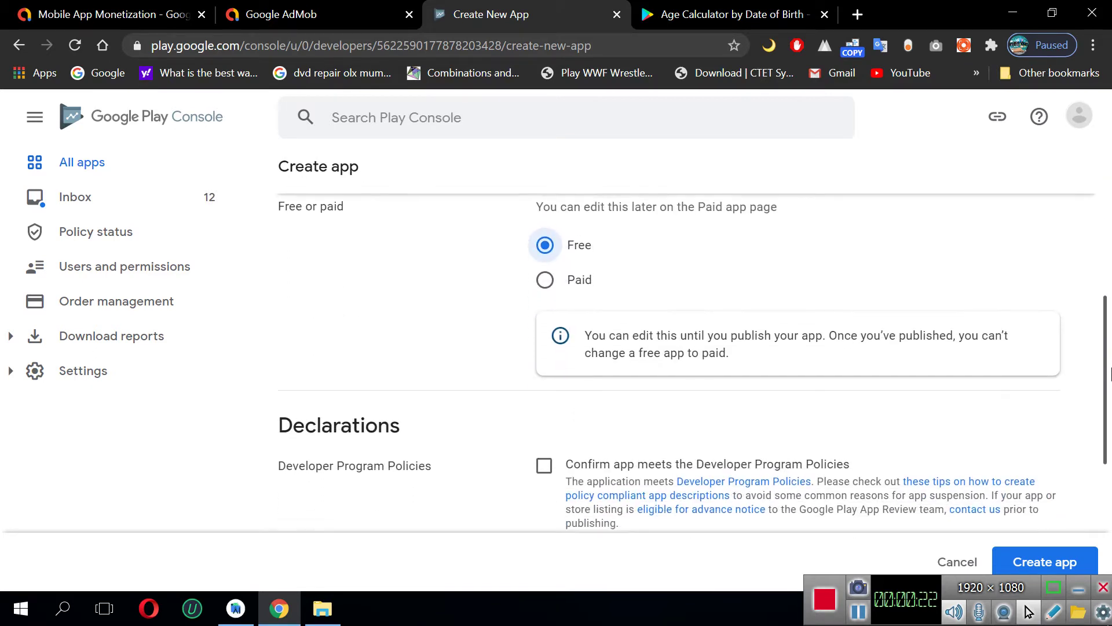
left_click(545, 278)
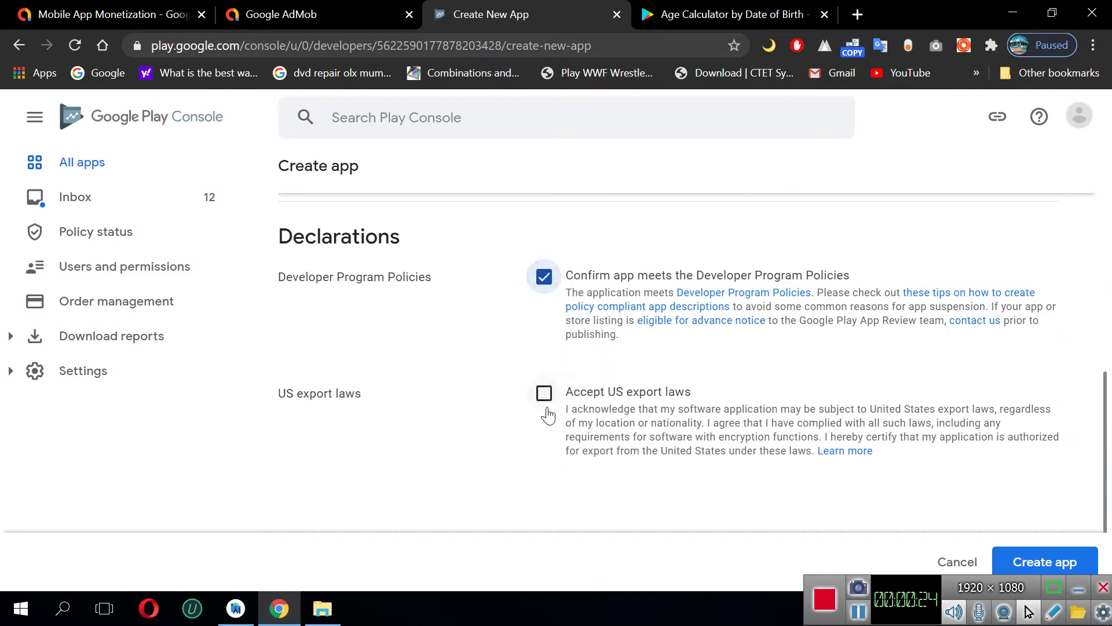
left_click(544, 392)
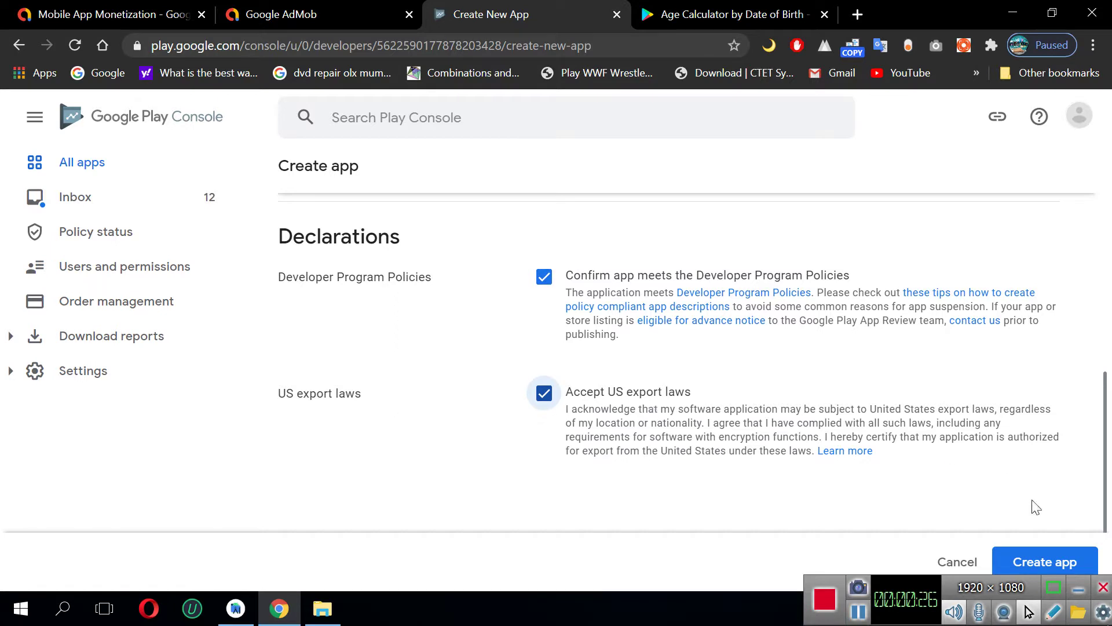
left_click(1022, 563)
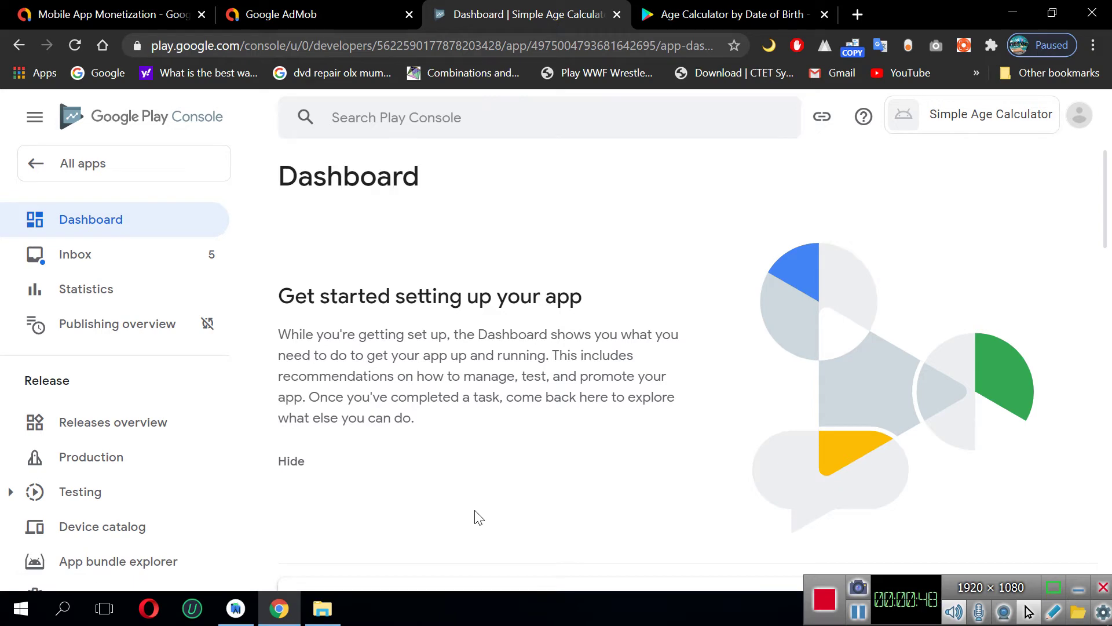
Review the new app's dashboard setup sections and the Releases overview page down to its country list
scroll(492, 325, "down", 5)
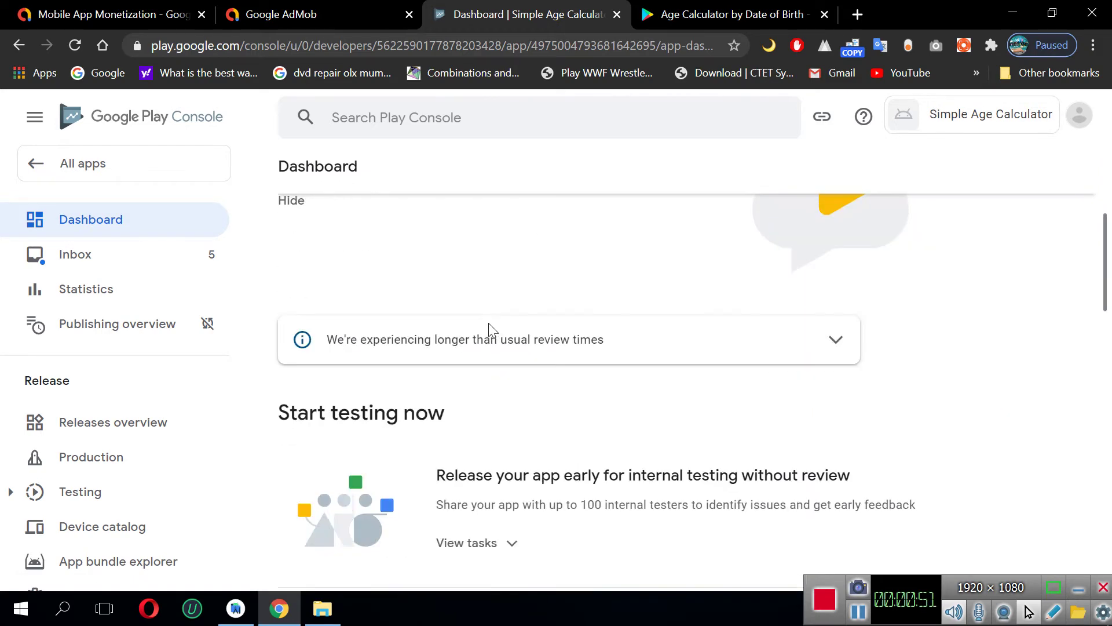
scroll(489, 330, "up", 5)
left_click_drag(1106, 218, 1110, 271)
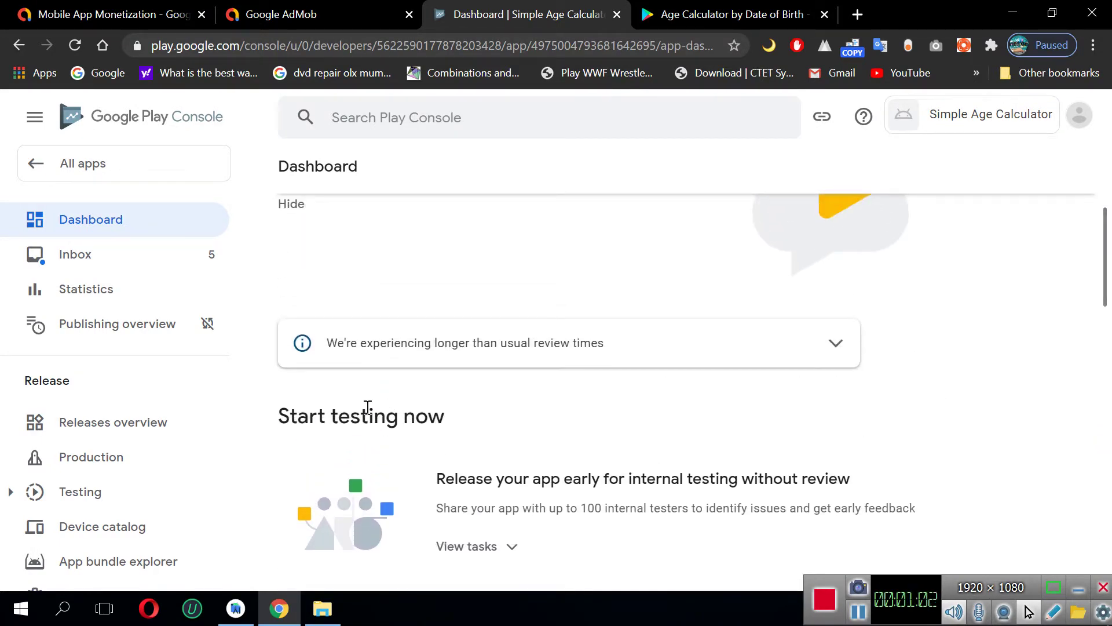
scroll(389, 445, "down", 2)
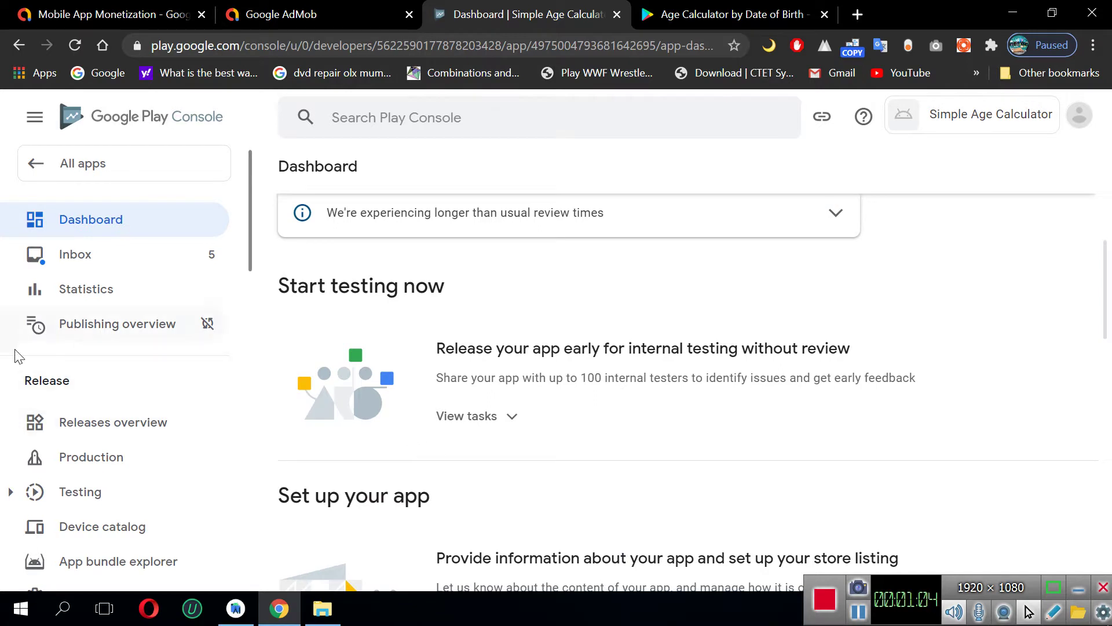
scroll(17, 357, "down", 3)
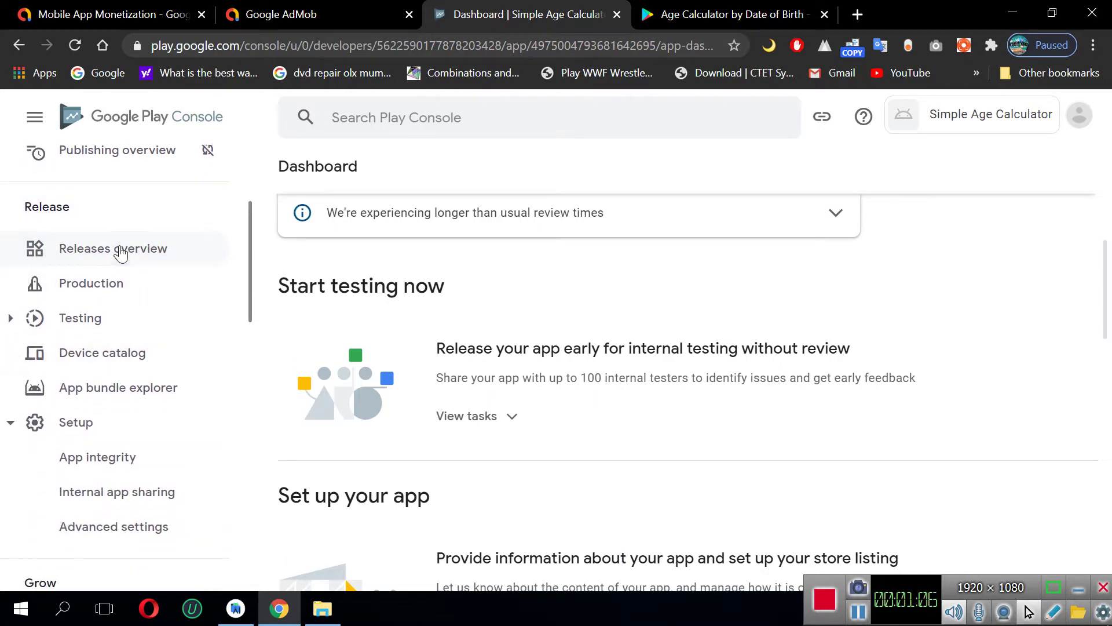
left_click(120, 253)
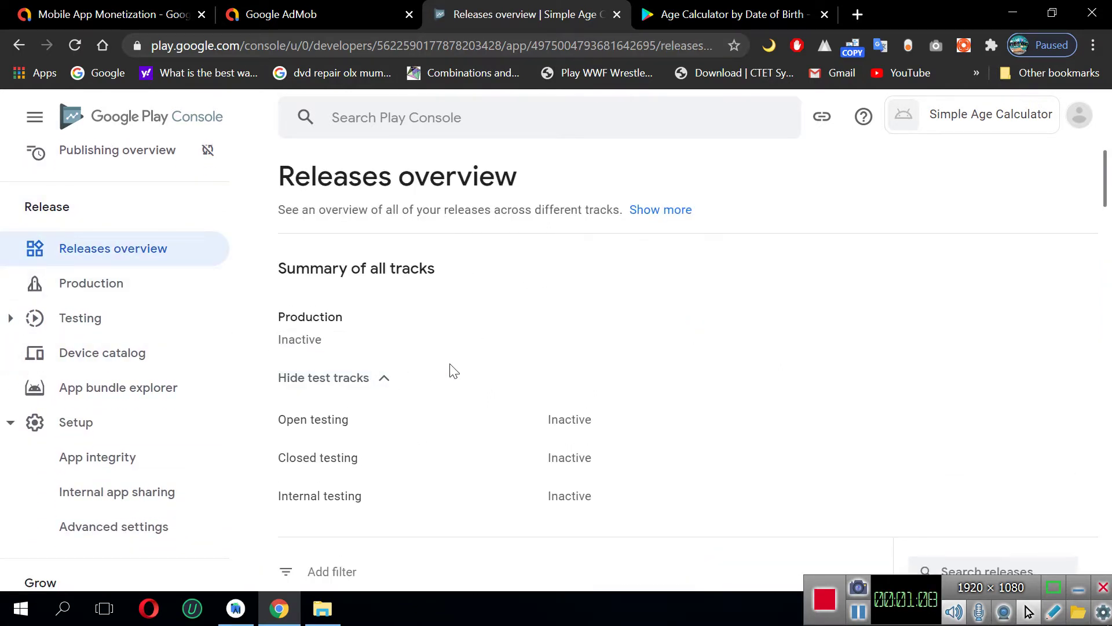
scroll(557, 273, "down", 15)
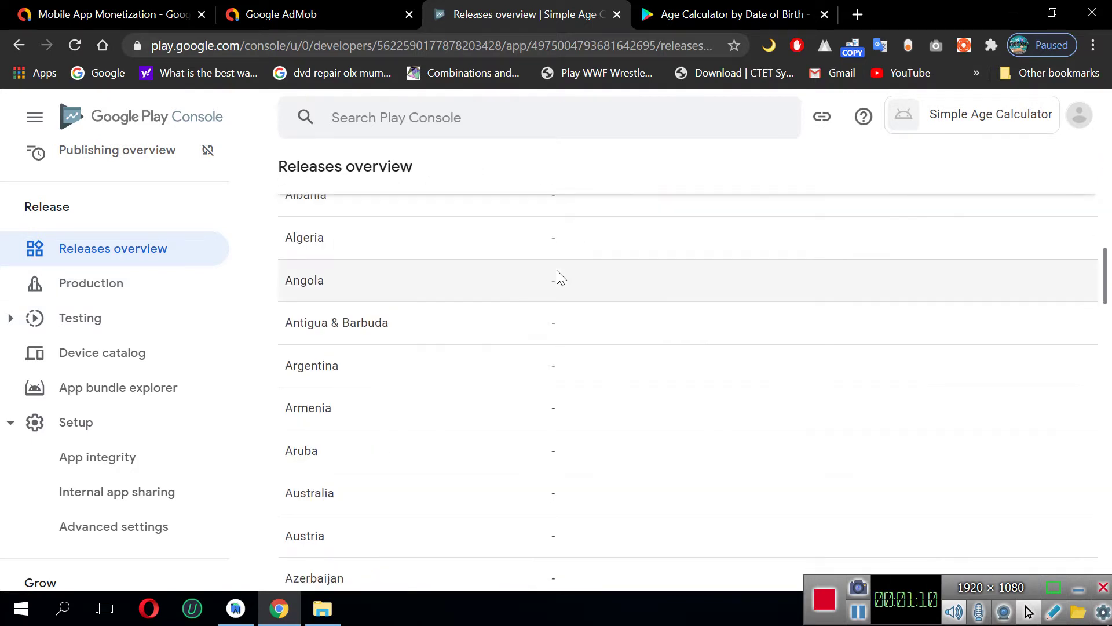
scroll(557, 276, "down", 20)
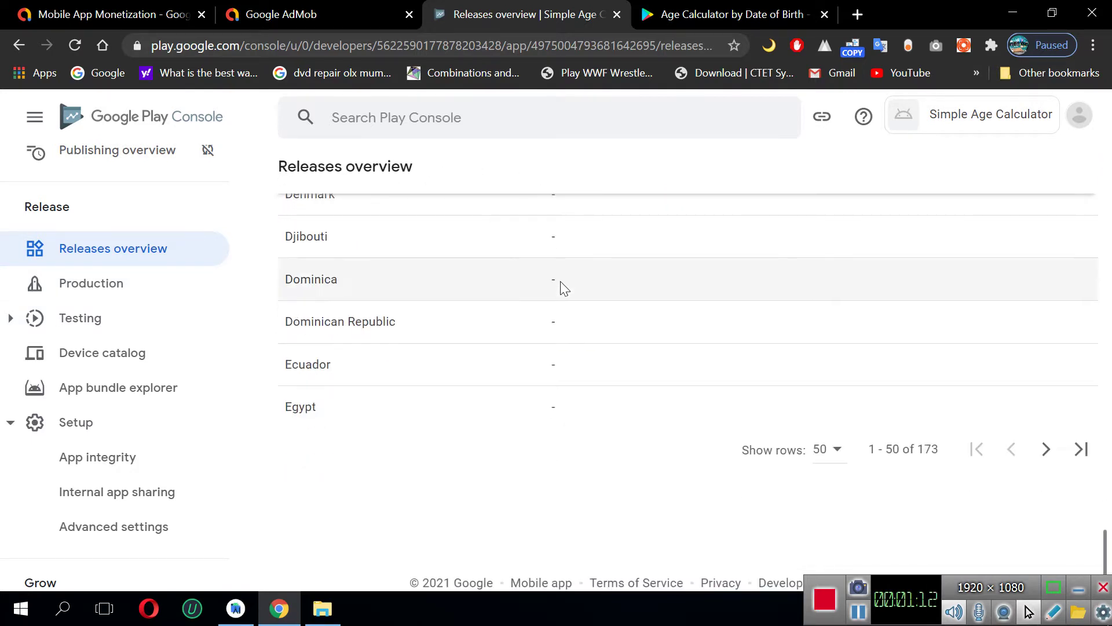
scroll(186, 315, "up", 3)
scroll(186, 316, "down", 5)
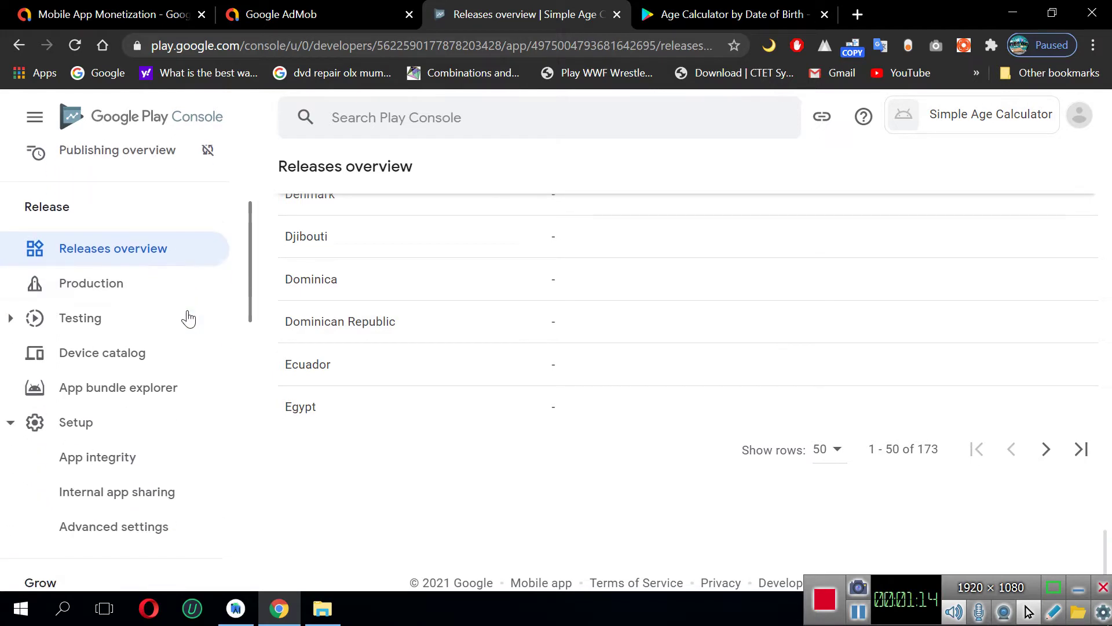
Open the main store listing under Store presence and go to its app name field
scroll(194, 329, "down", 3)
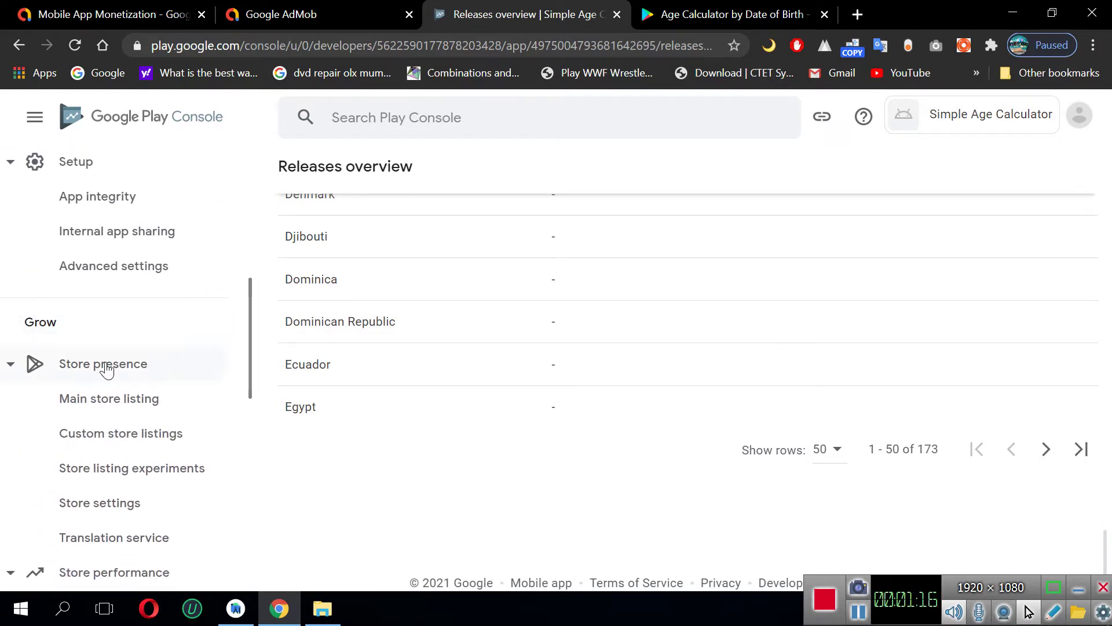
left_click(121, 398)
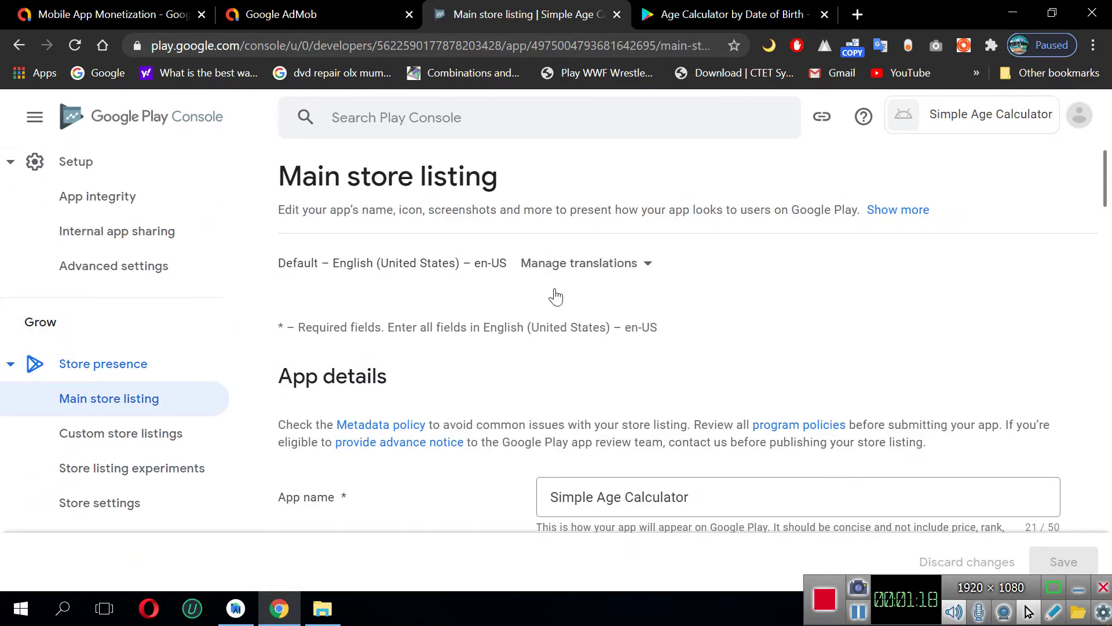
scroll(740, 353, "down", 3)
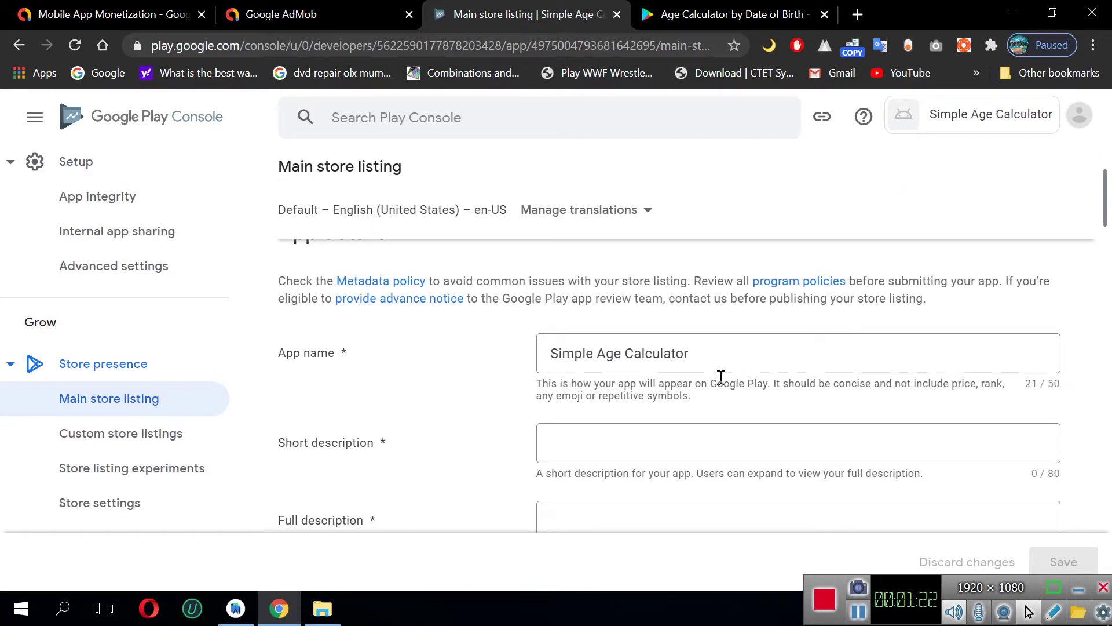
left_click(706, 354)
scroll(757, 398, "down", 5)
scroll(671, 372, "up", 5)
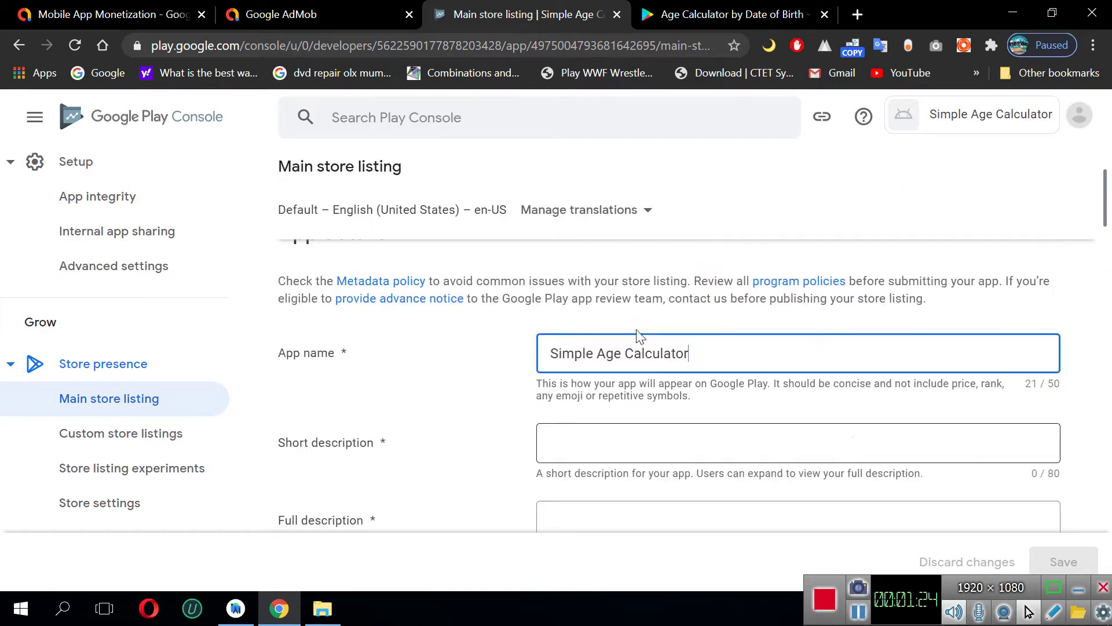
Enter the short description "age calculator app let you know exactly how hold are you"
left_click(655, 442)
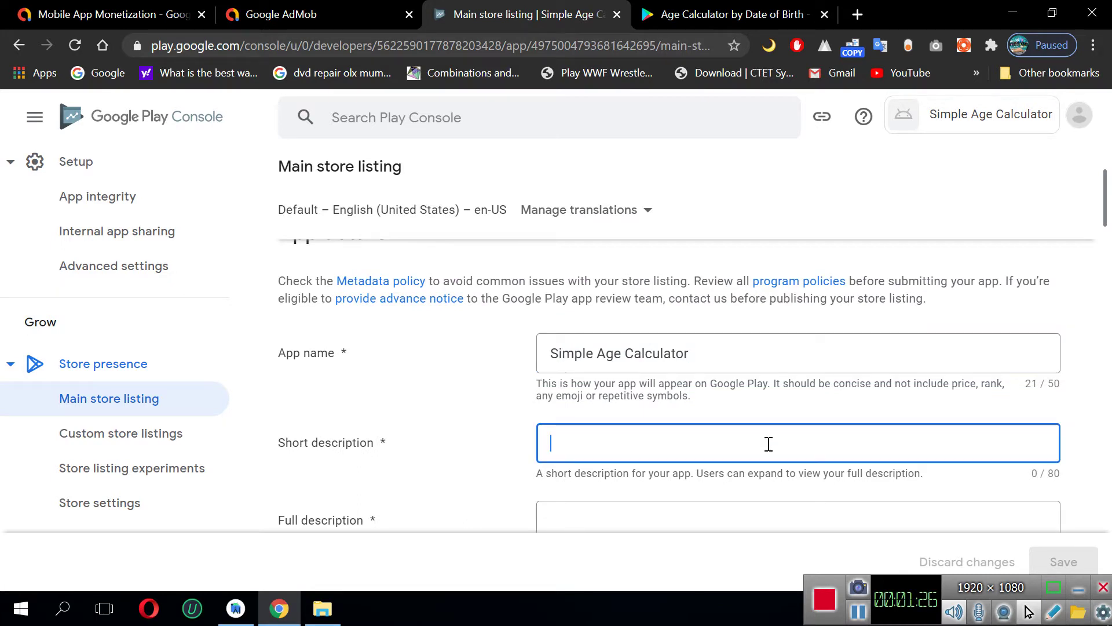
type("age ")
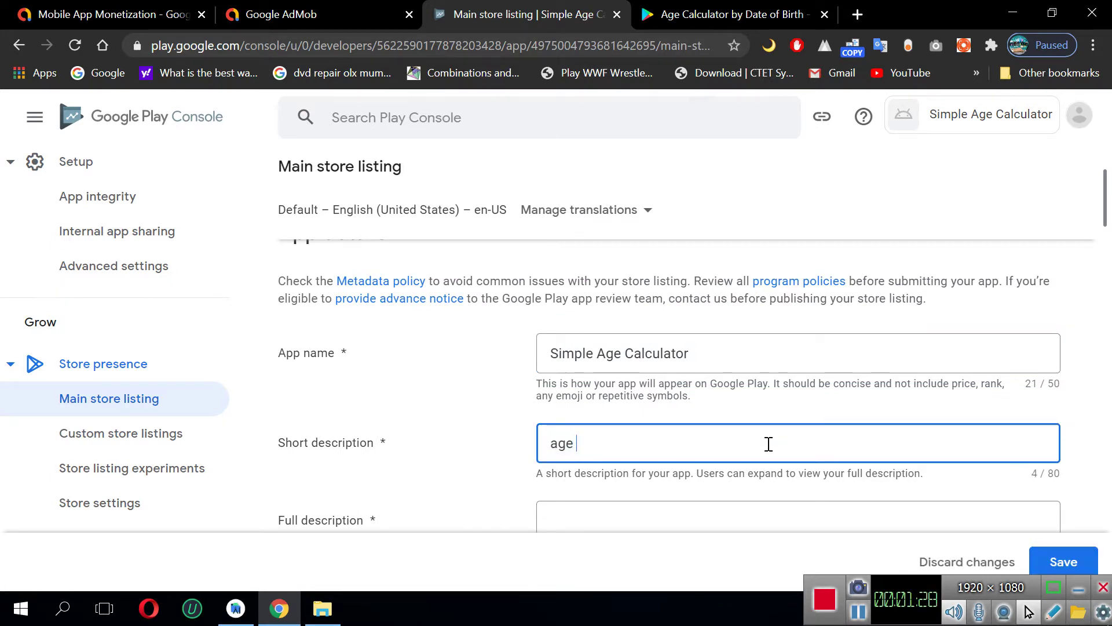
type("calculator ")
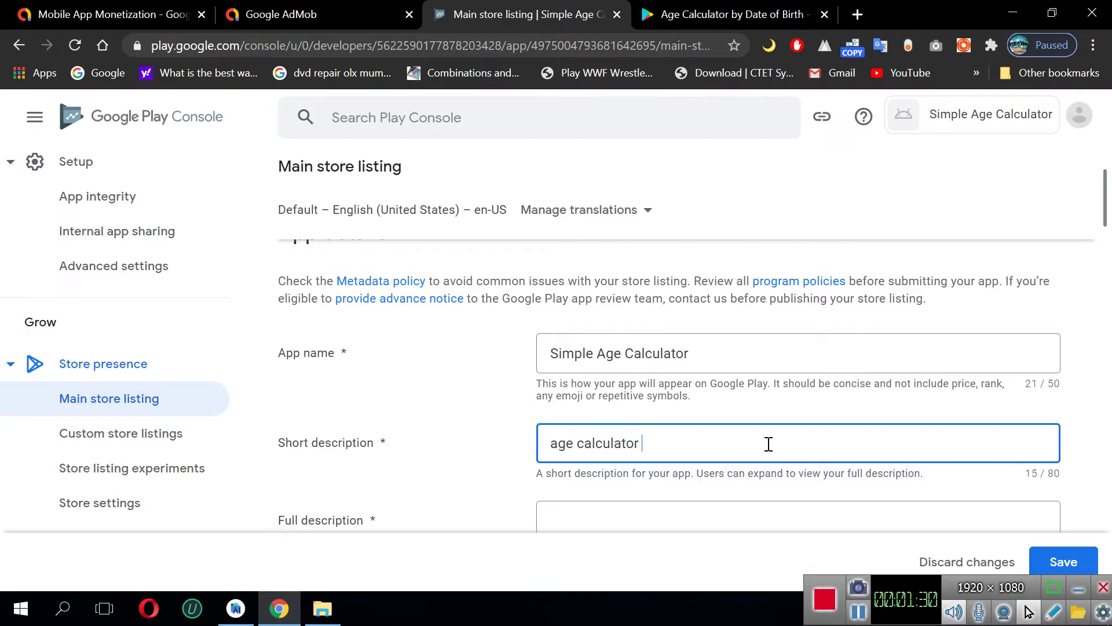
type("app ")
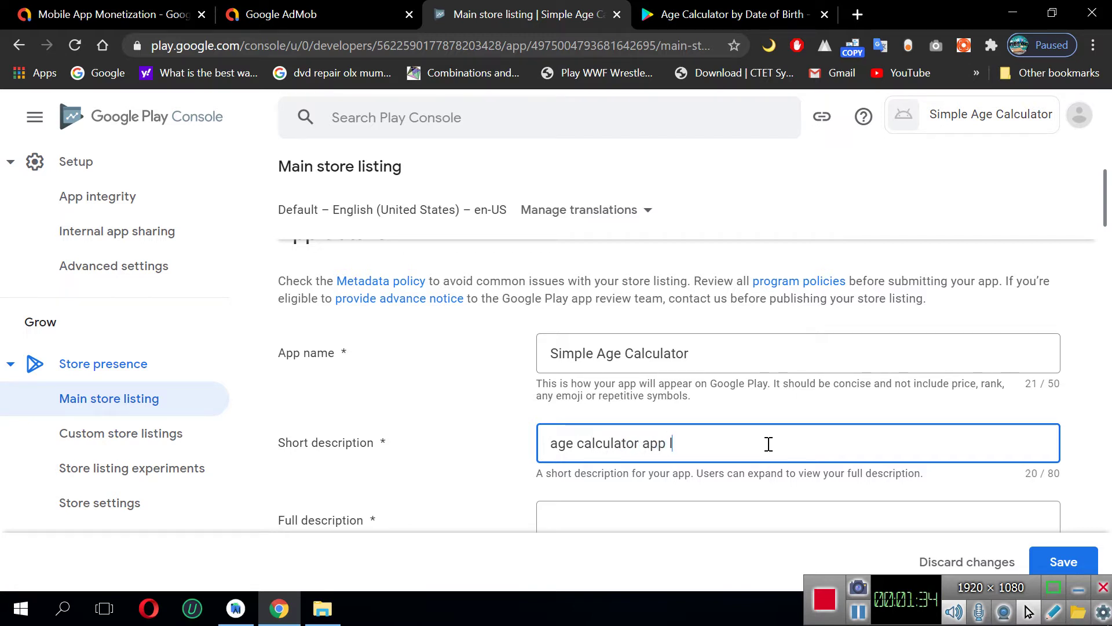
type("let you know exactly how hold ar e")
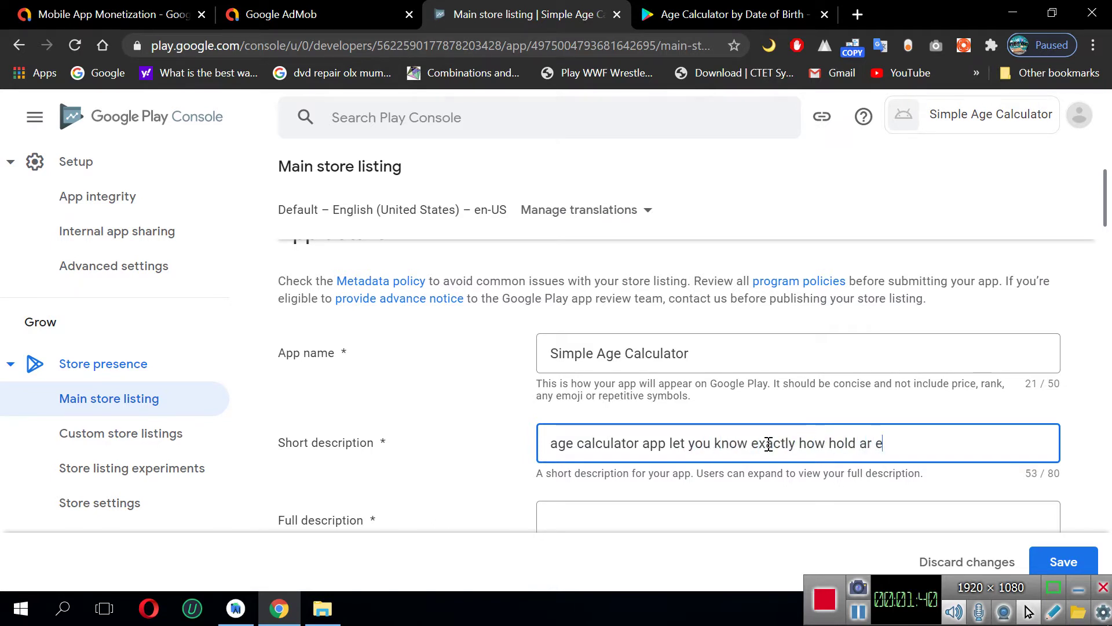
key("BackSpace")
key("BackSpace")
type("e you")
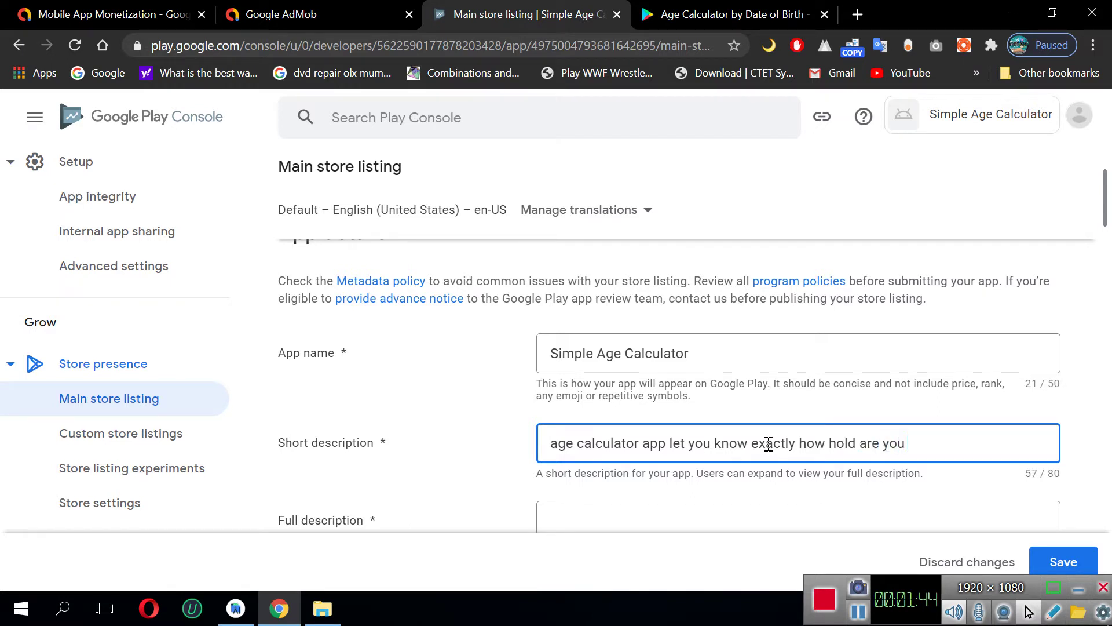
Paste the prepared age calculator text as the full description, with the app named "Simple Age Calculator" in it
scroll(497, 482, "down", 4)
scroll(402, 479, "up", 2)
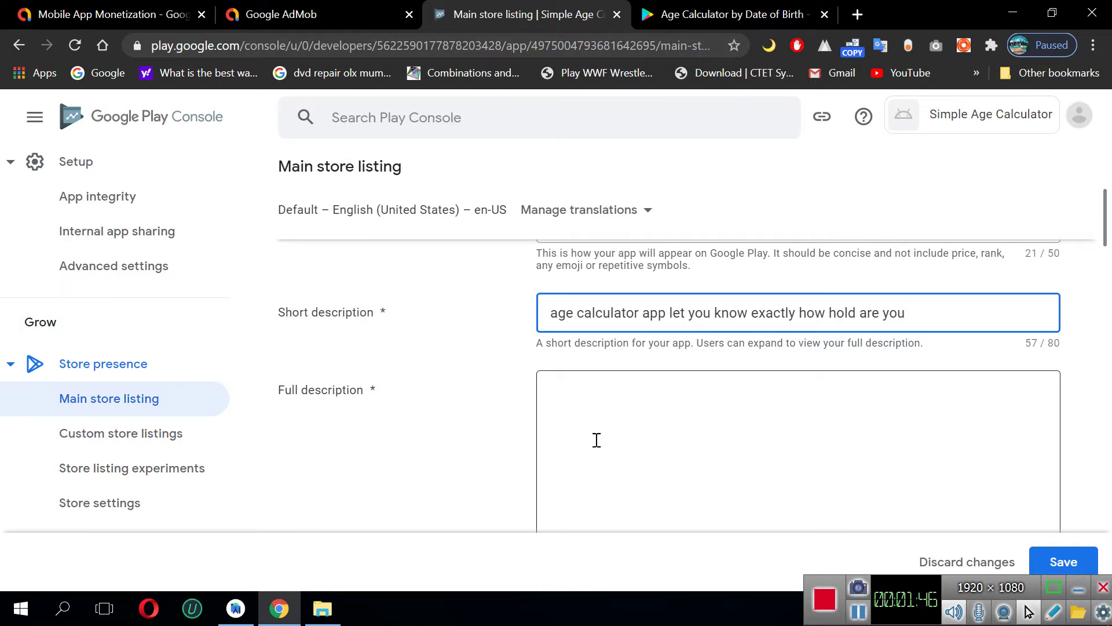
left_click(607, 396)
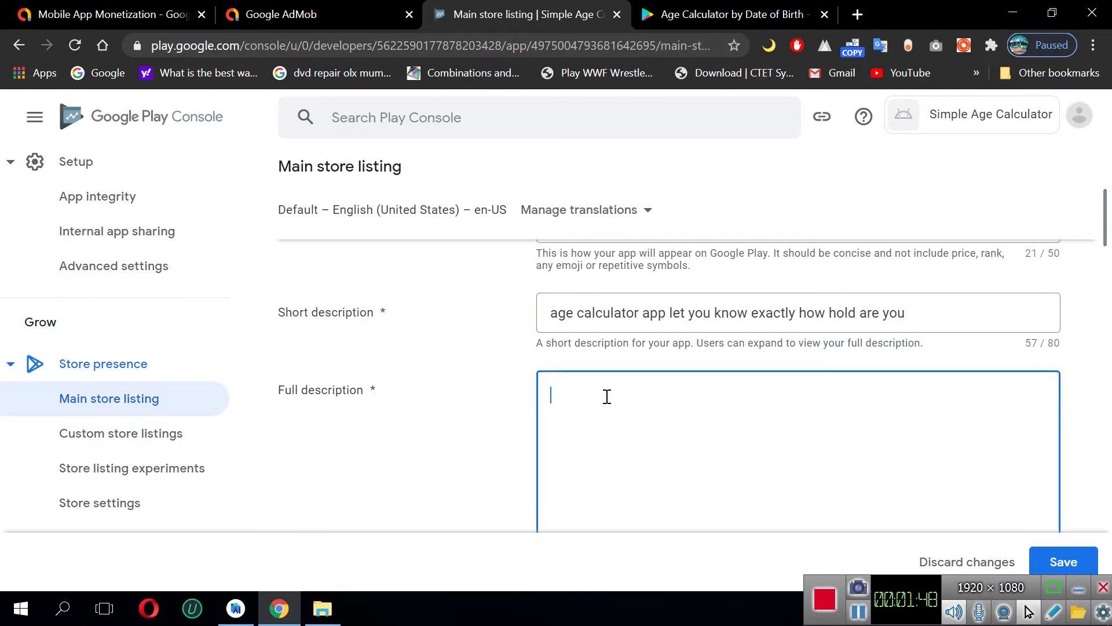
key("ctrl+v")
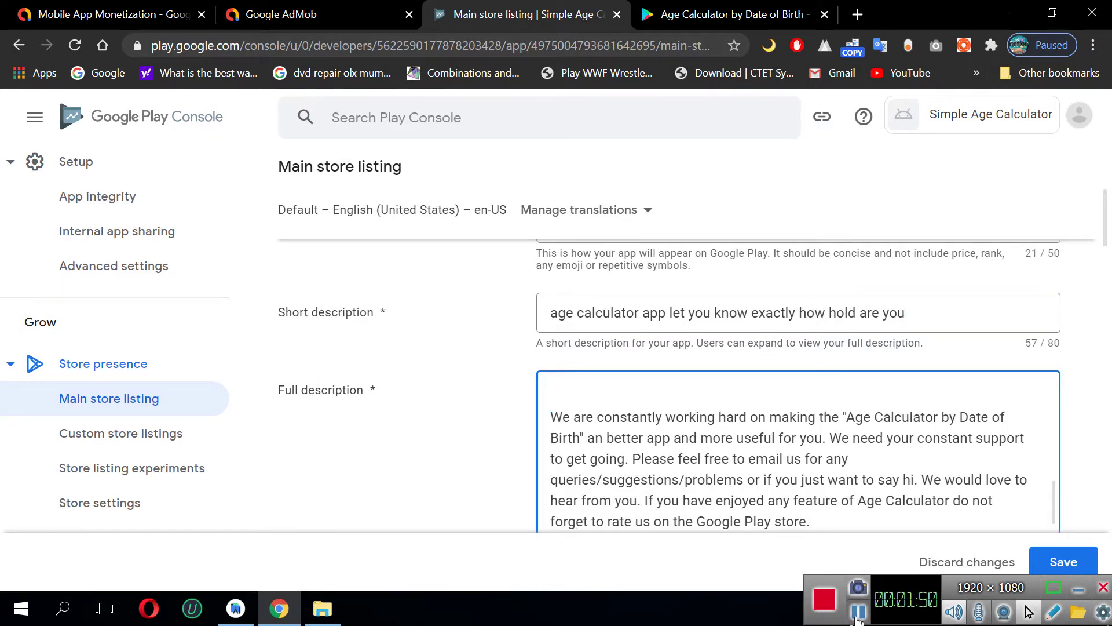
key("ctrl+z")
scroll(670, 417, "down", 2)
left_click(689, 424)
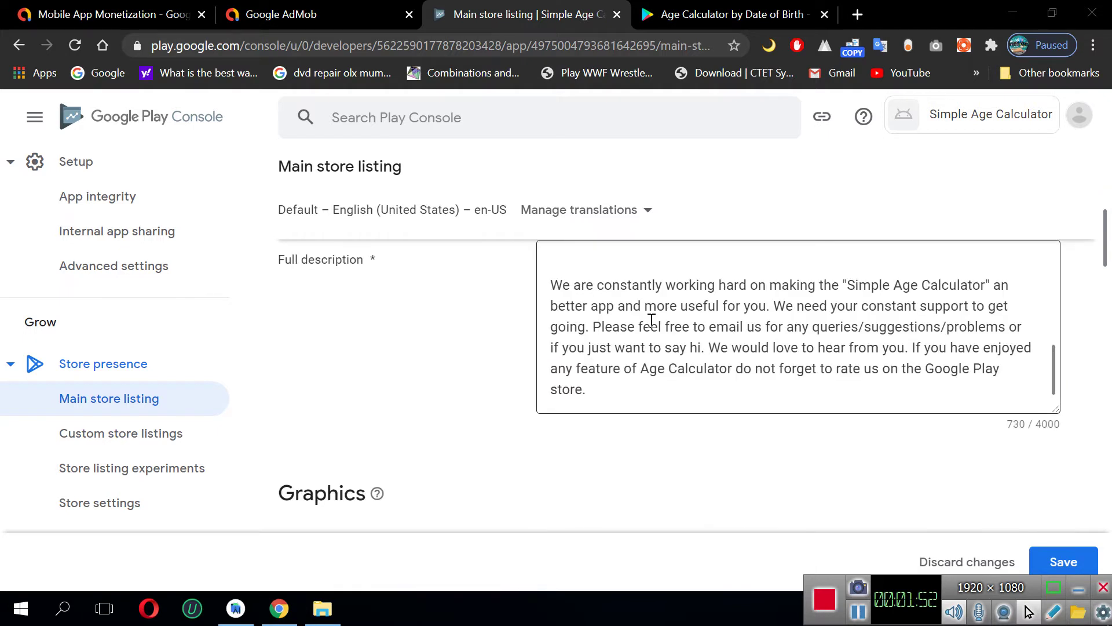
Try to upload icon.jpeg from the Downloads folder as the app icon
left_click_drag(1109, 260, 1072, 315)
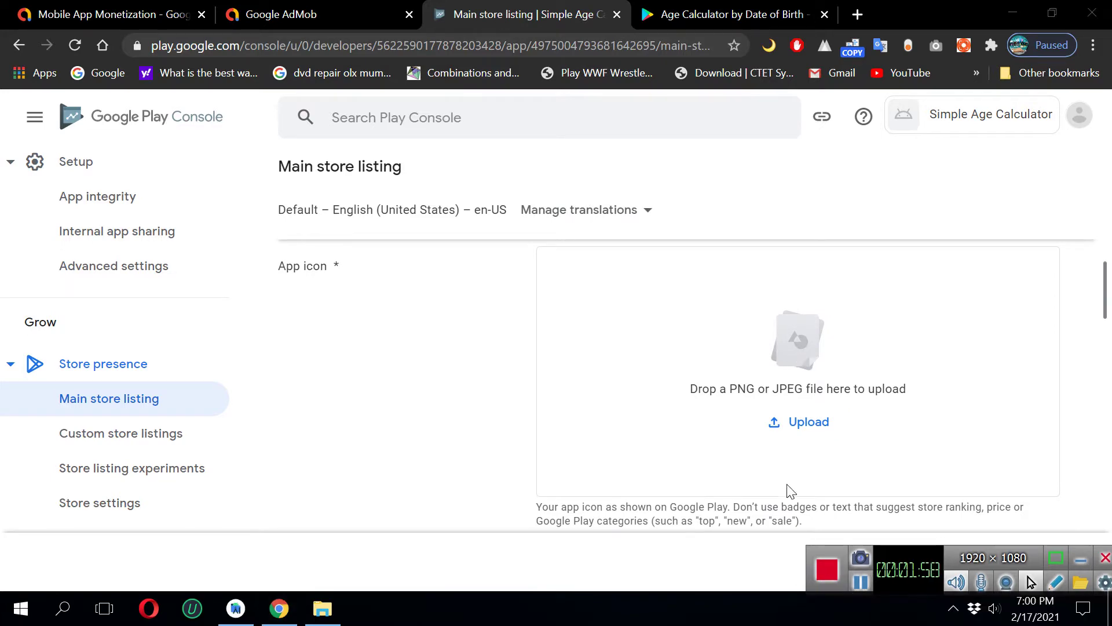
left_click(792, 427)
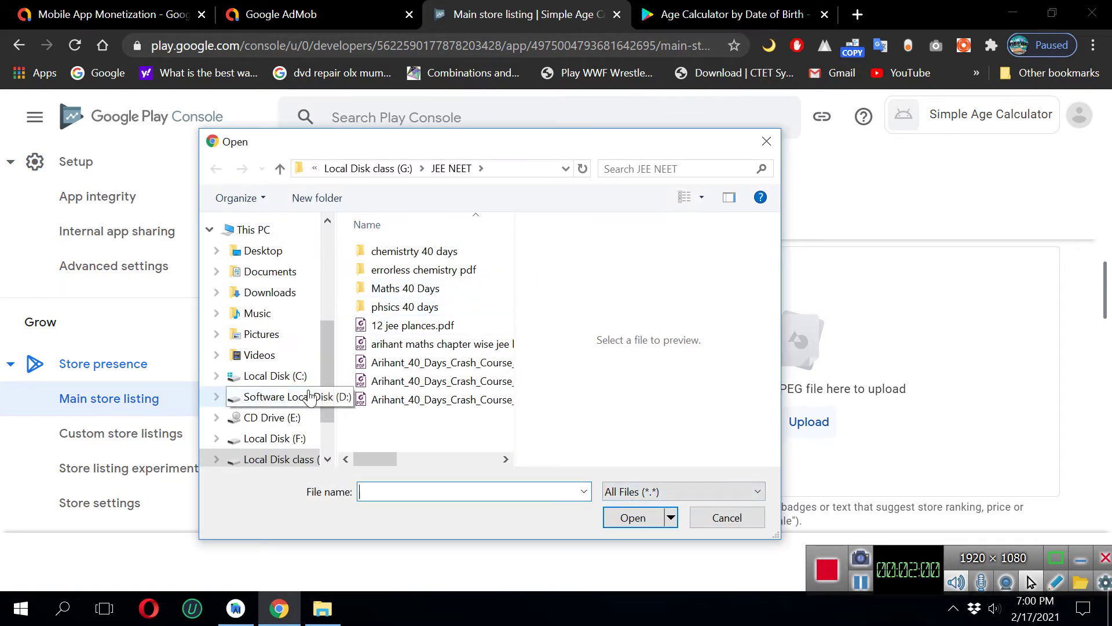
left_click(279, 294)
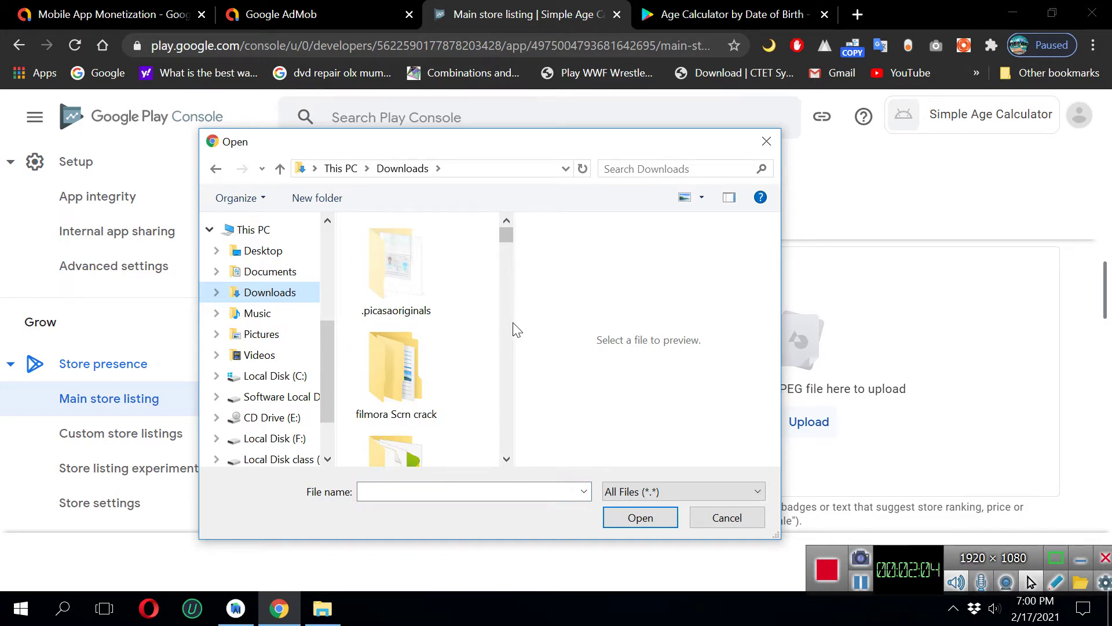
left_click_drag(515, 324, 717, 329)
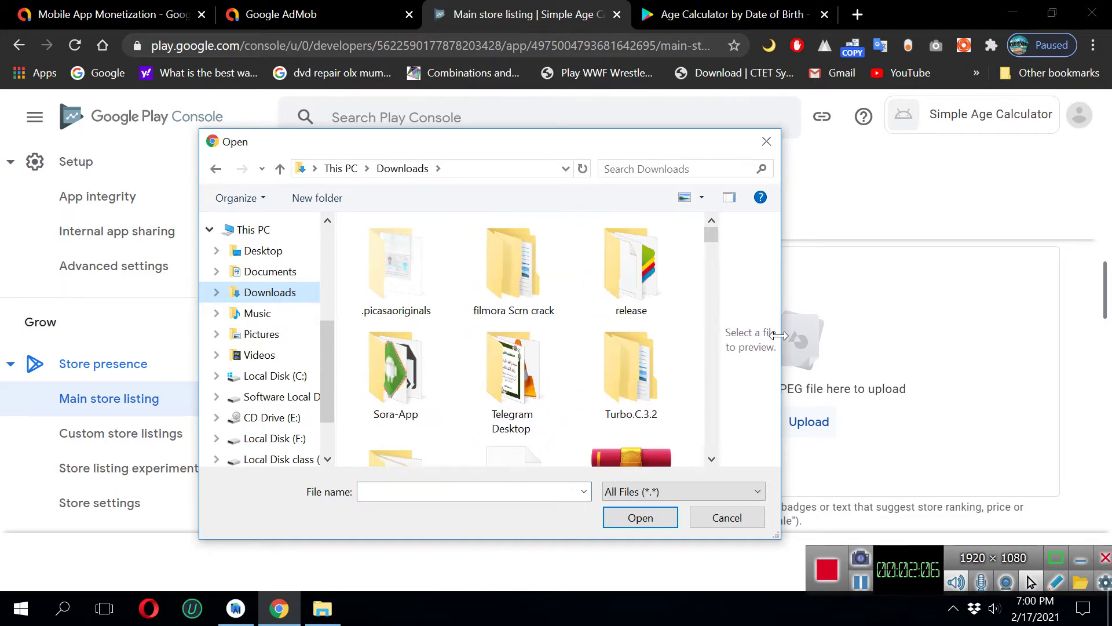
scroll(542, 327, "down", 3)
scroll(540, 321, "down", 10)
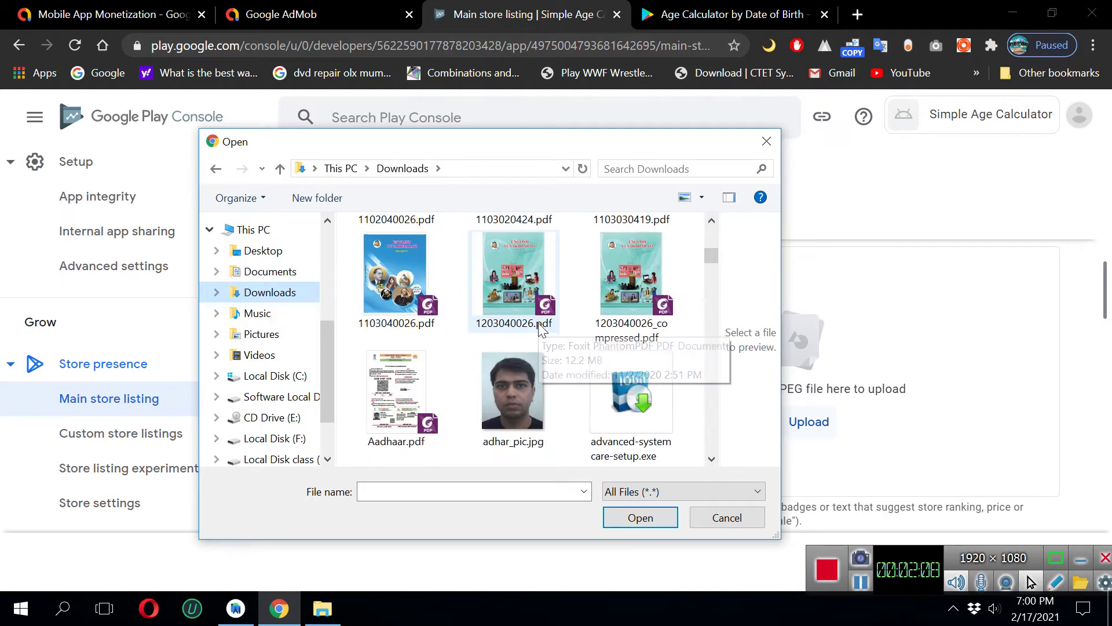
left_click(538, 322)
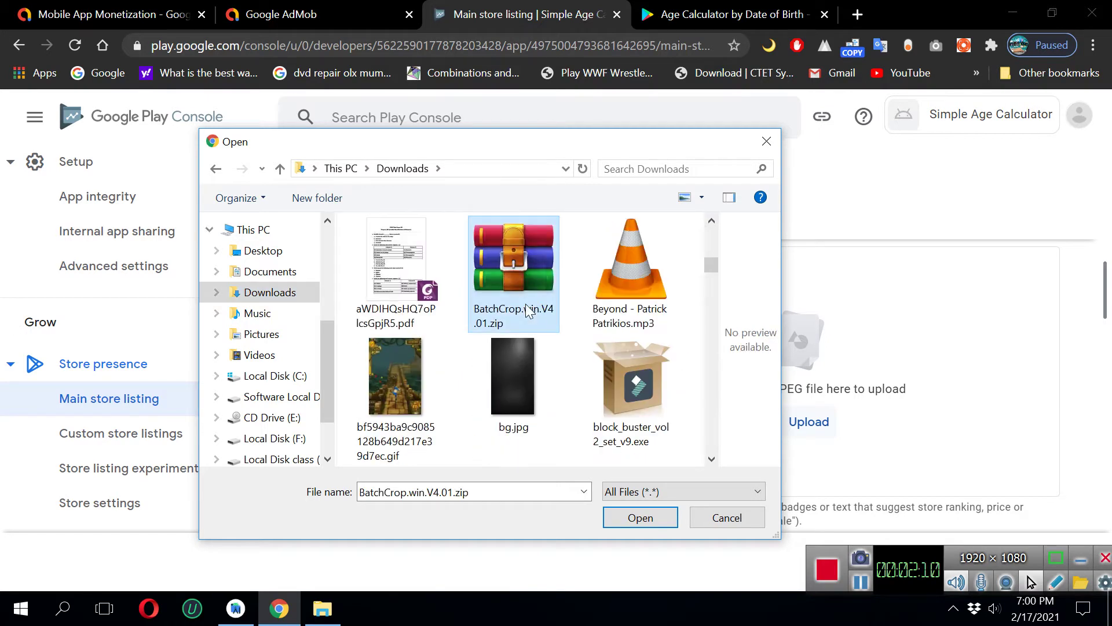
scroll(527, 311, "down", 5)
left_click(527, 311)
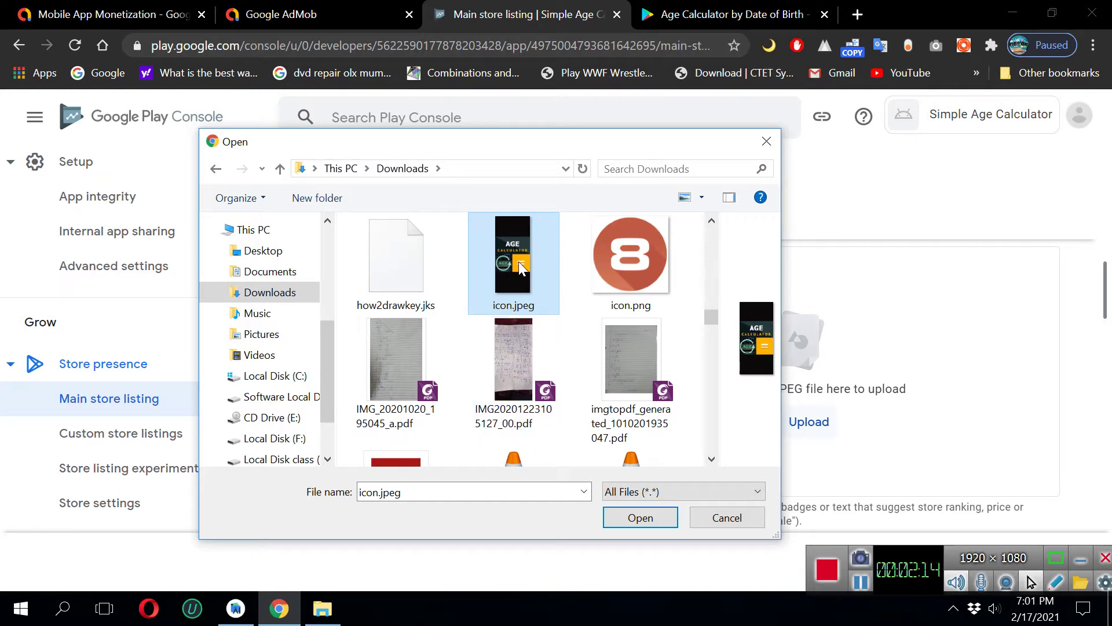
left_click(637, 521)
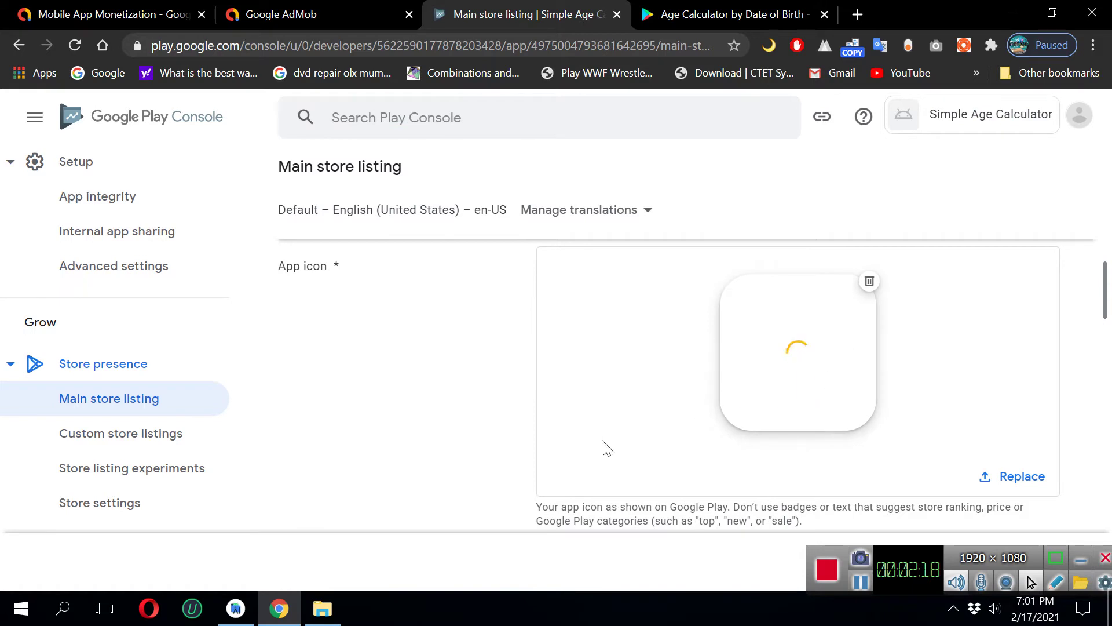
Check the size and format requirements given for the app icon
scroll(724, 472, "down", 1)
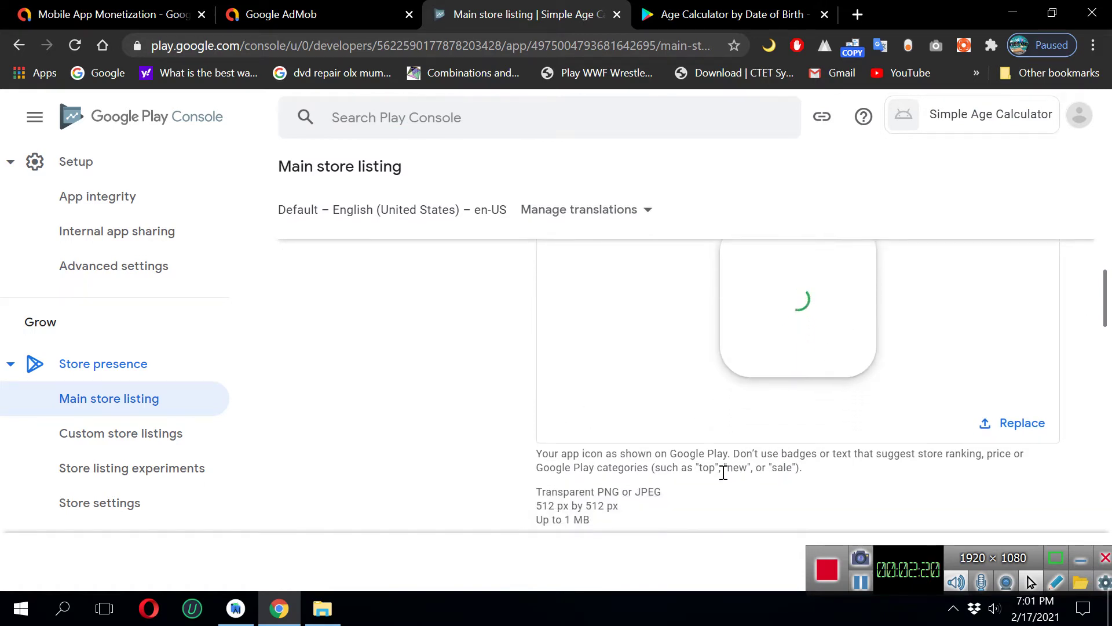
left_click_drag(536, 460, 637, 516)
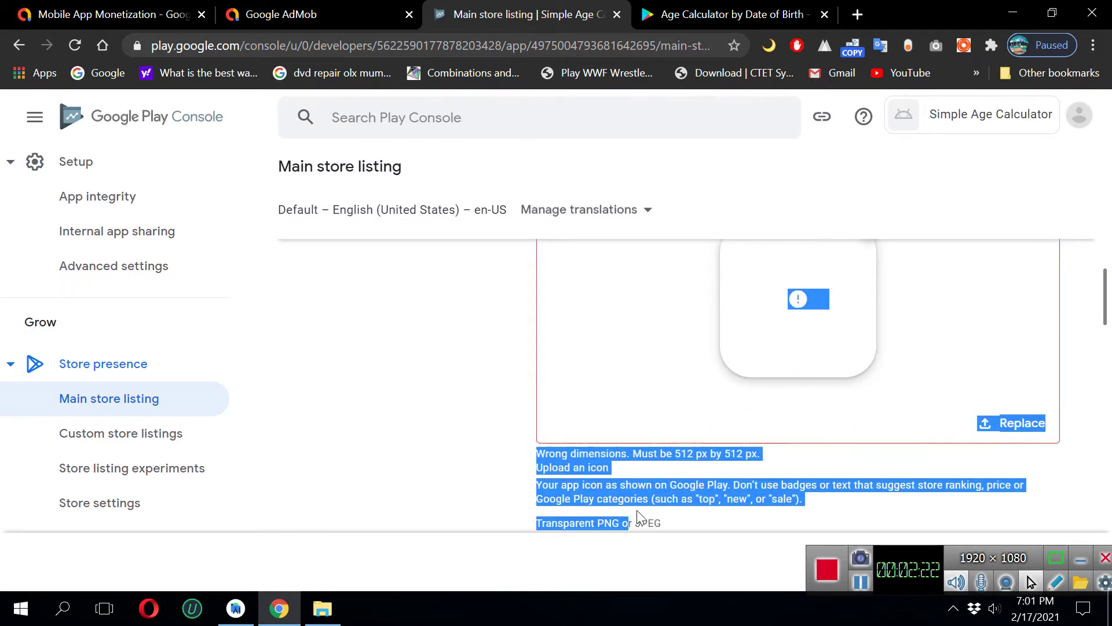
left_click(656, 491)
scroll(637, 484, "up", 2)
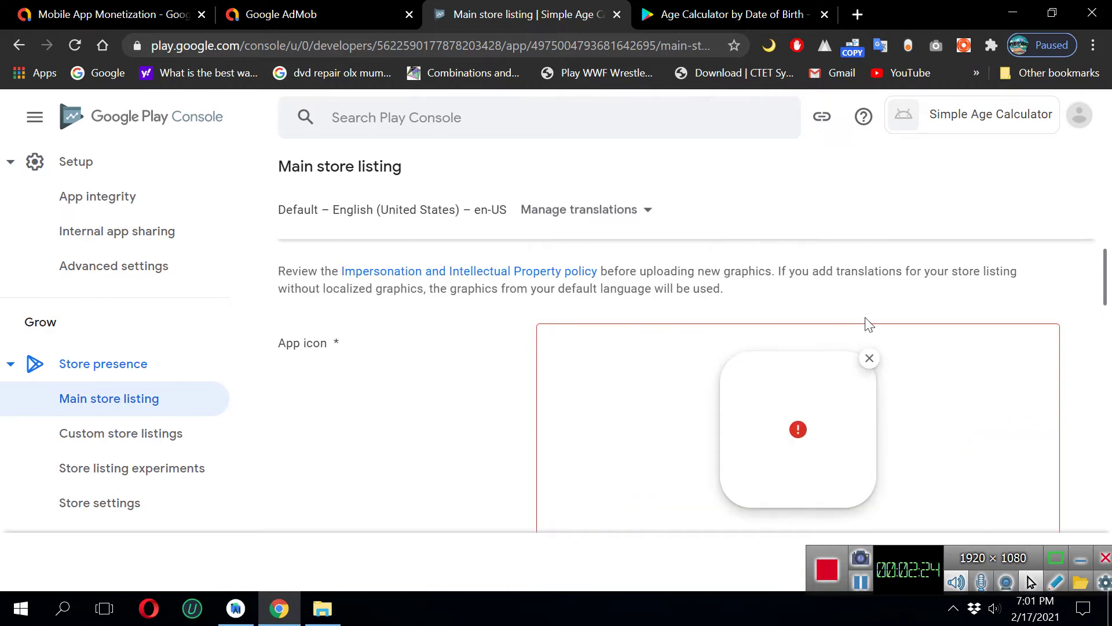
scroll(1107, 300, "down", 4)
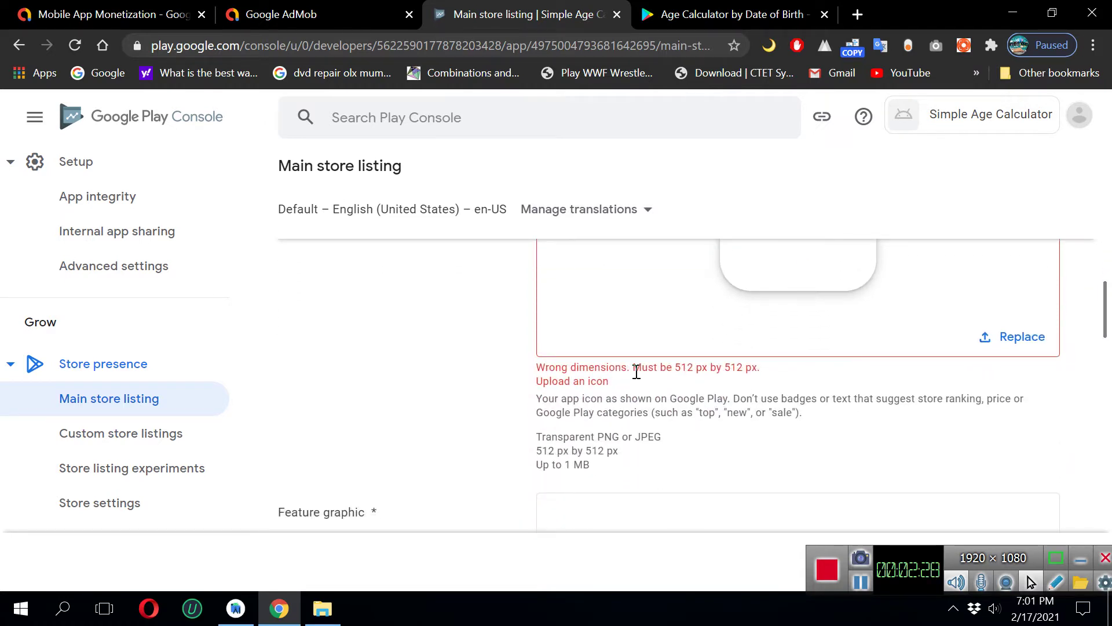
left_click_drag(633, 368, 769, 379)
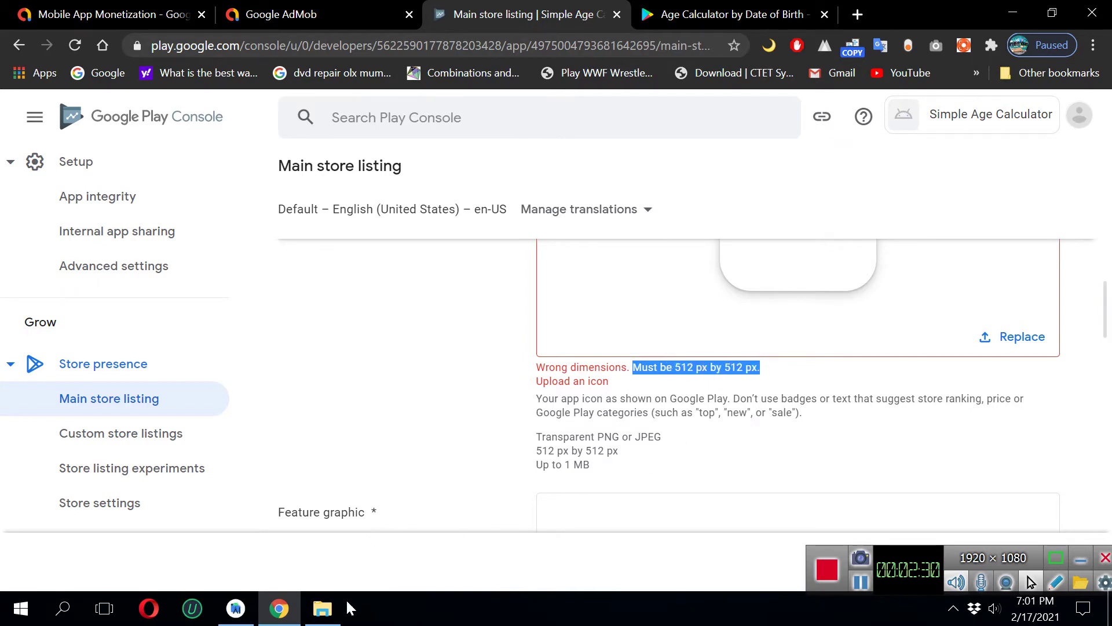
Switch to File Explorer, open the Downloads folder and select icon.jpeg
left_click(322, 609)
left_click(322, 608)
left_click(1013, 13)
double_click(44, 42)
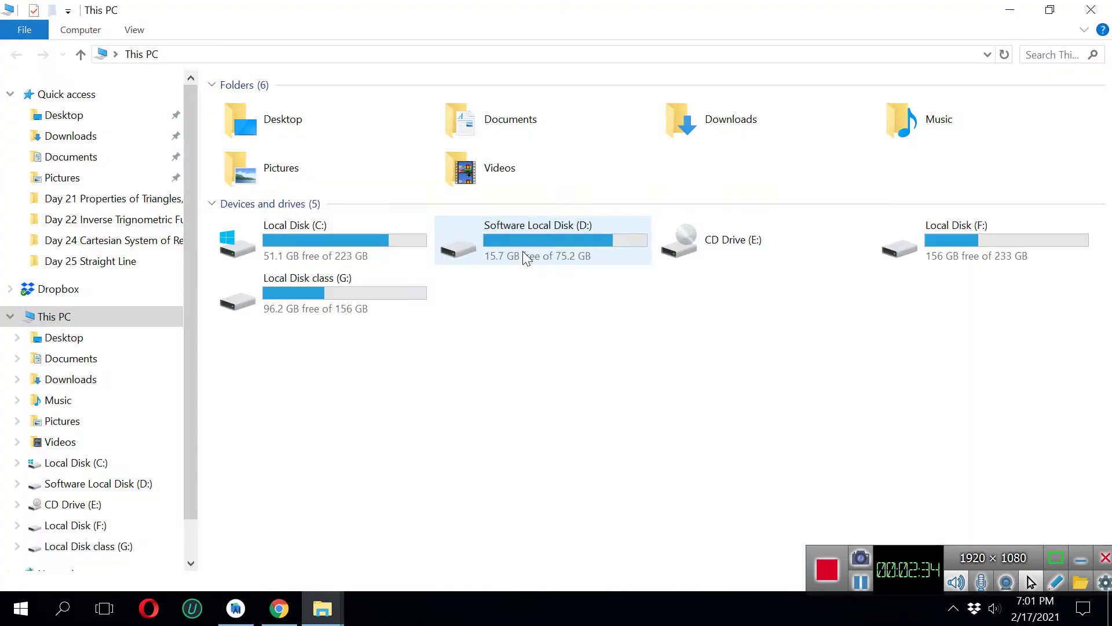
double_click(773, 135)
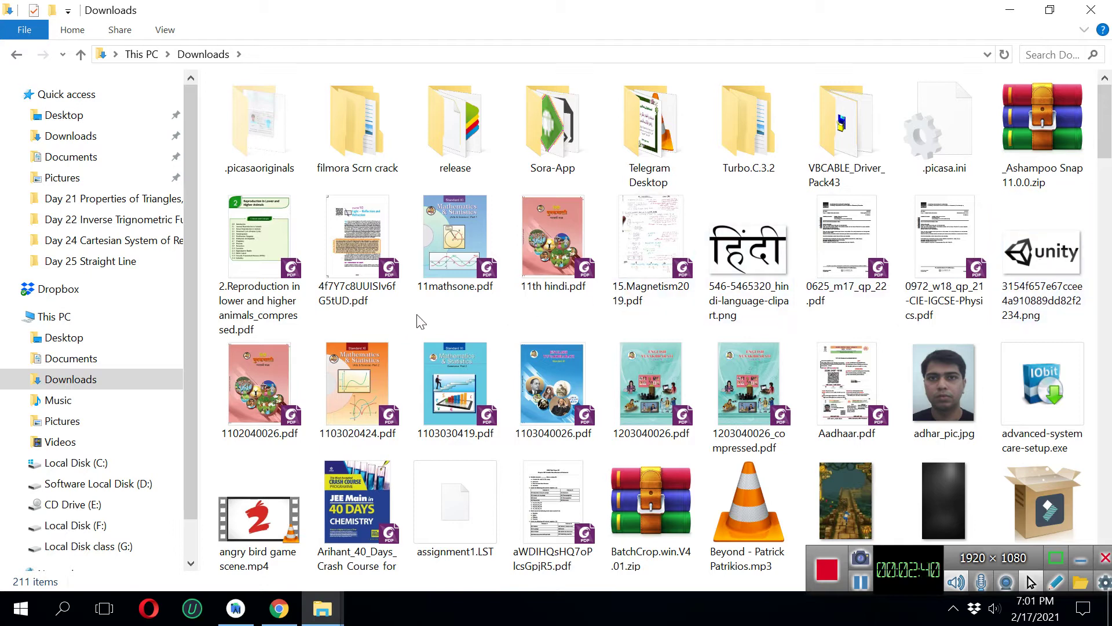
key("i")
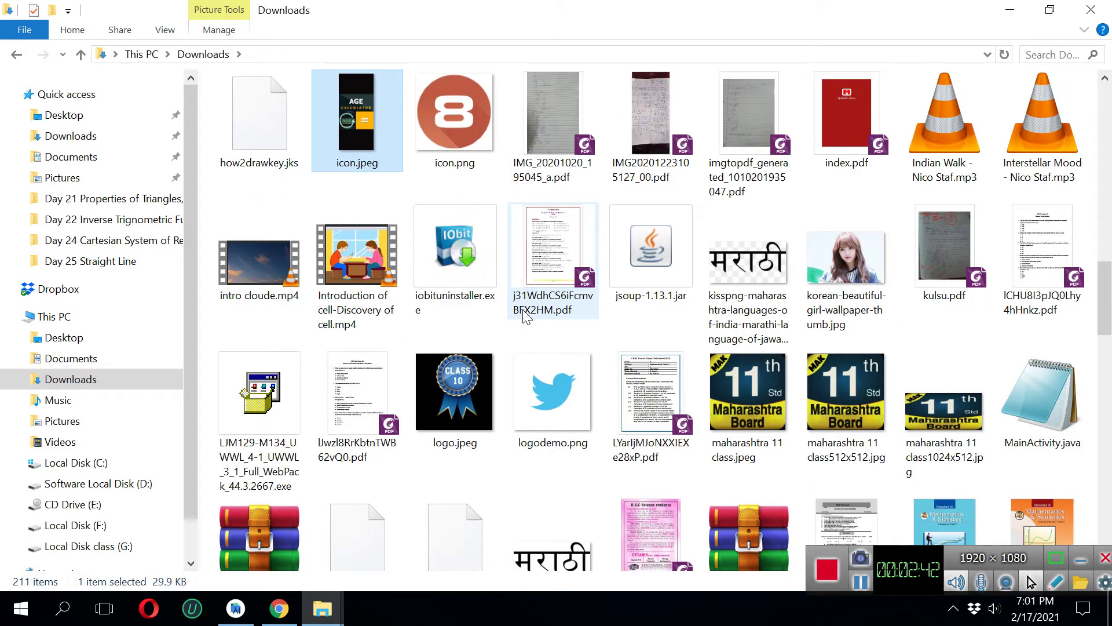
Open icon.jpeg in paint.net and dismiss the update offer
double_click(366, 138)
right_click(367, 135)
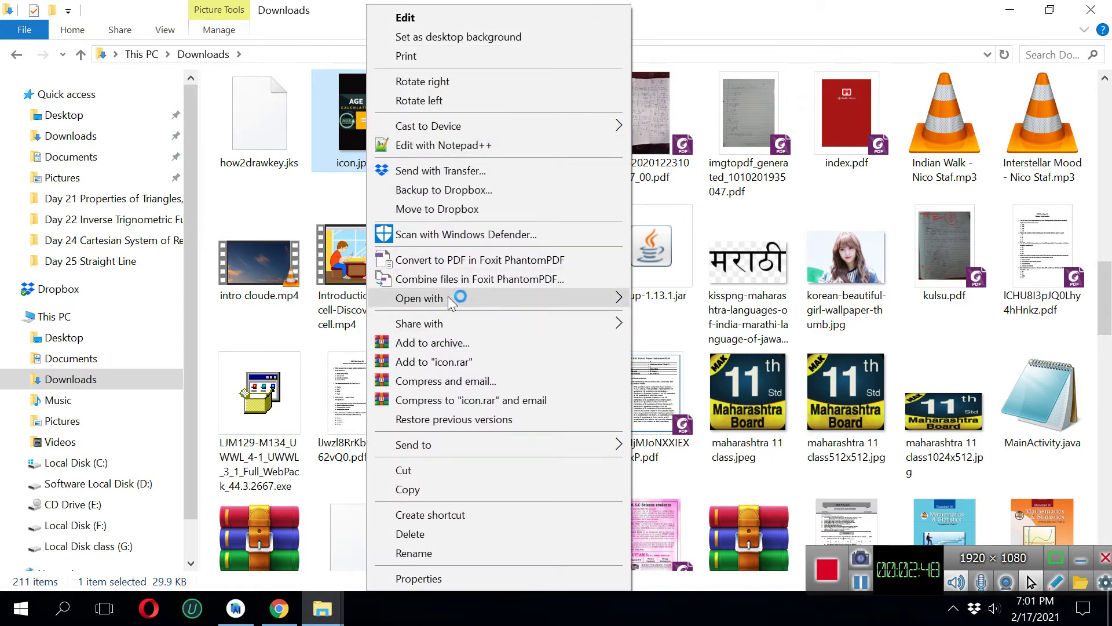
mouse_move(457, 302)
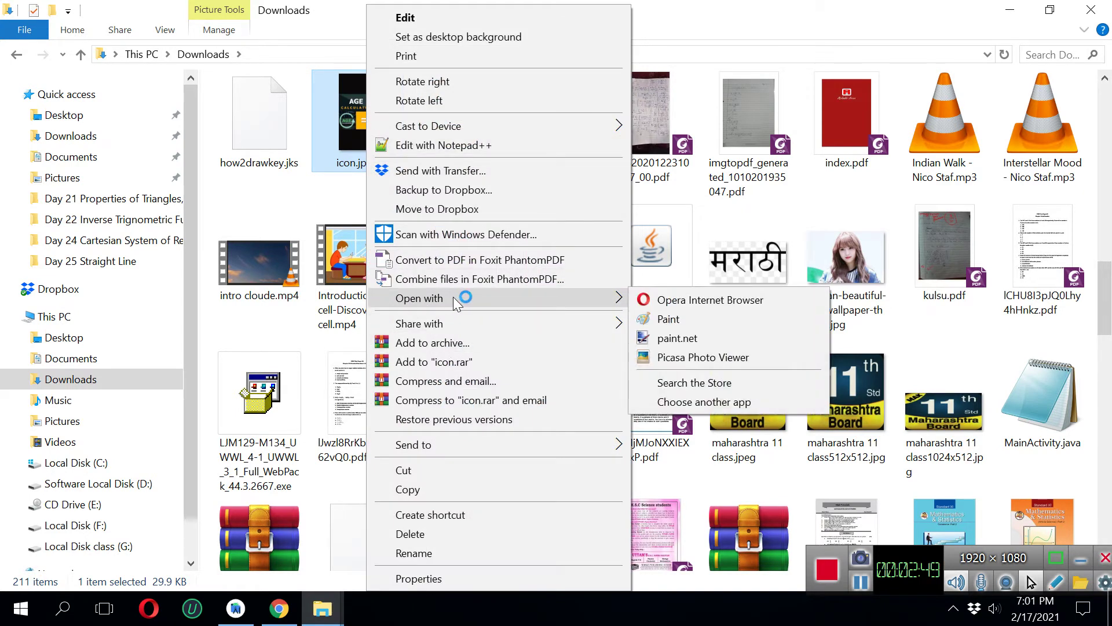
left_click(695, 339)
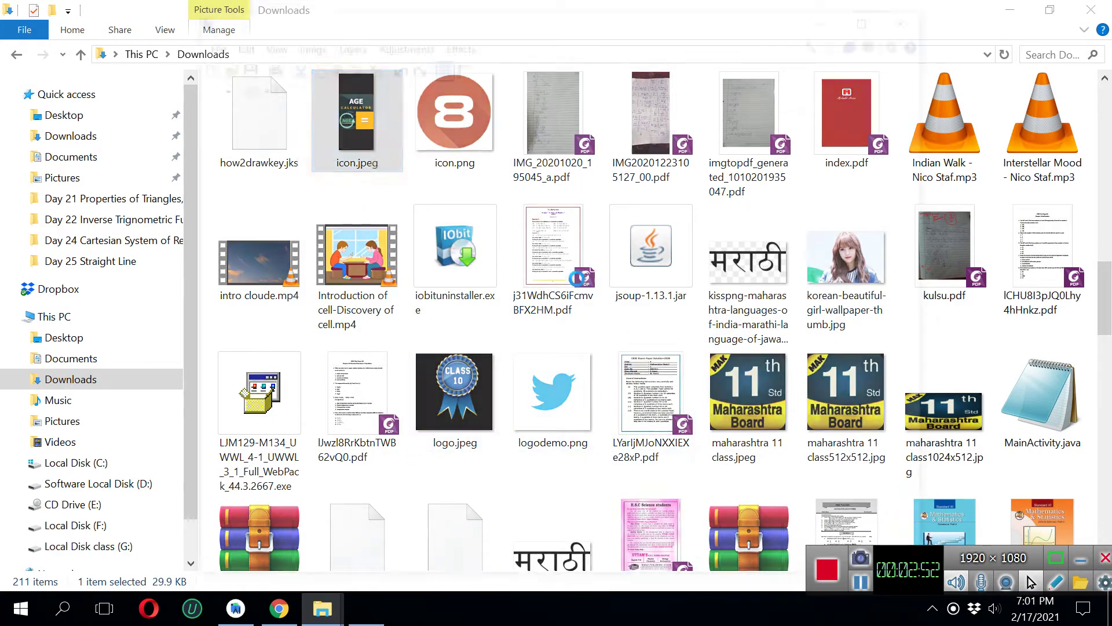
key("alt+Tab")
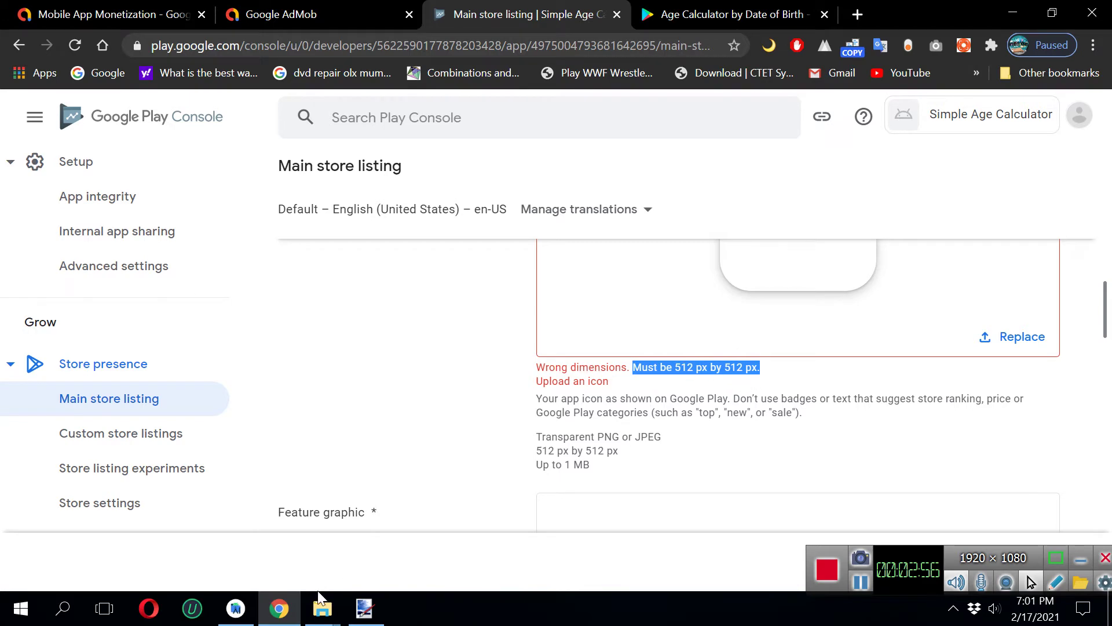
left_click(365, 608)
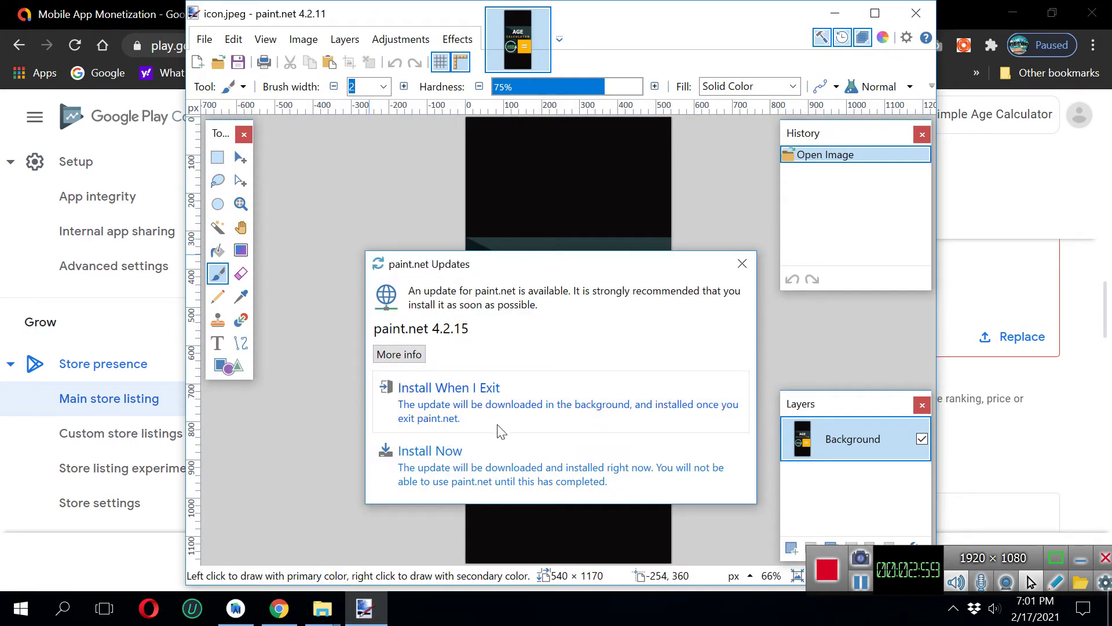
left_click(742, 264)
Try resizing the whole uncropped image to 512 by 512 pixels without maintaining the aspect ratio
left_click(302, 41)
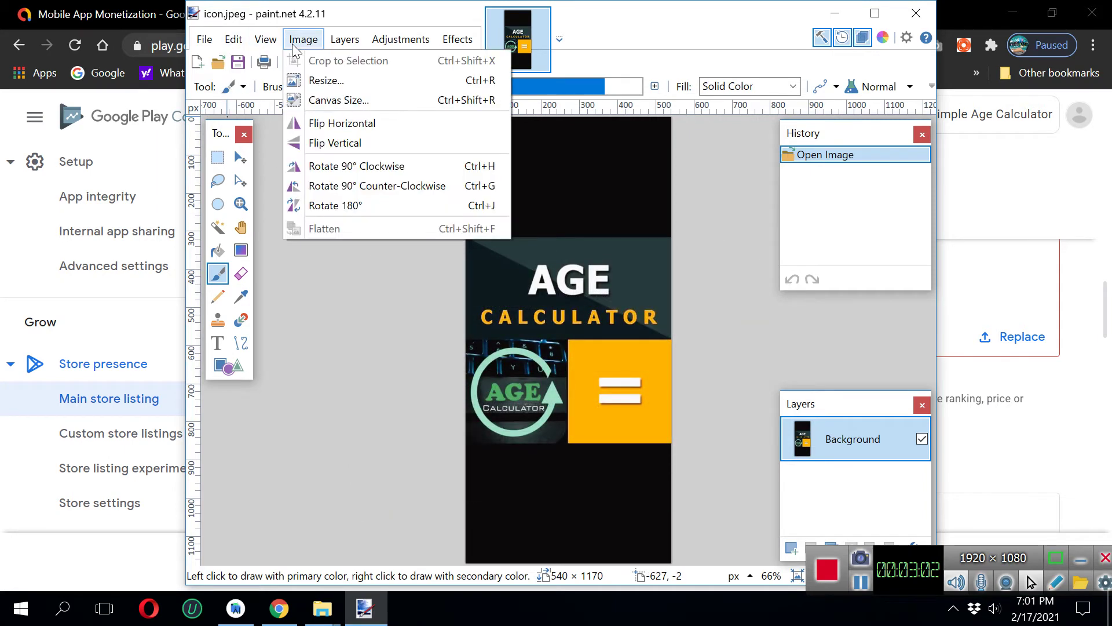
left_click(327, 87)
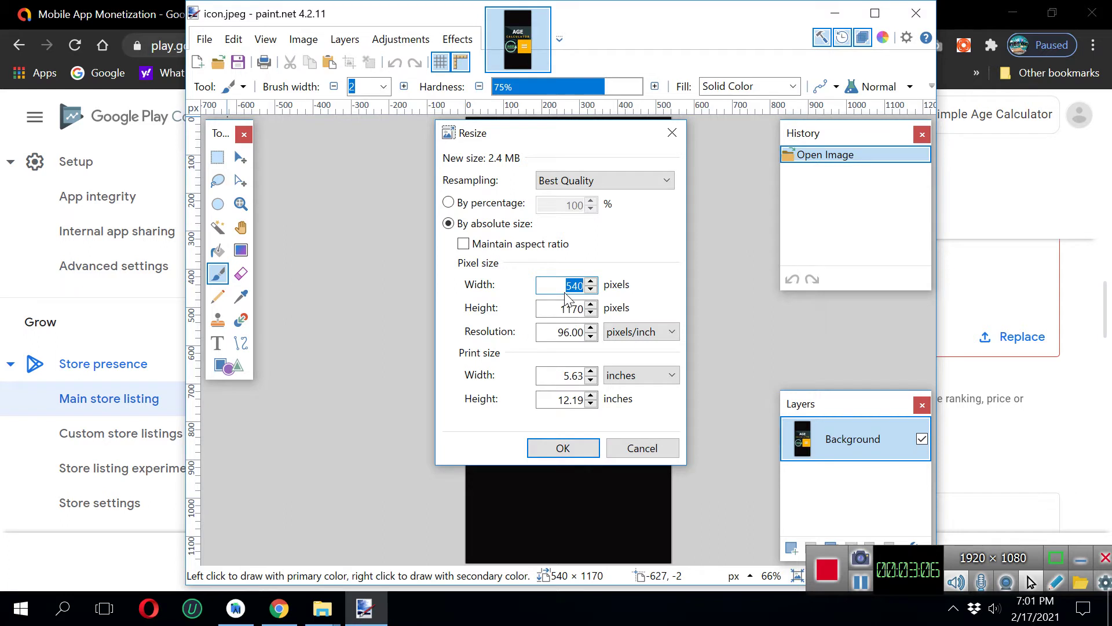
type("512")
left_click_drag(560, 309, 582, 310)
type("5")
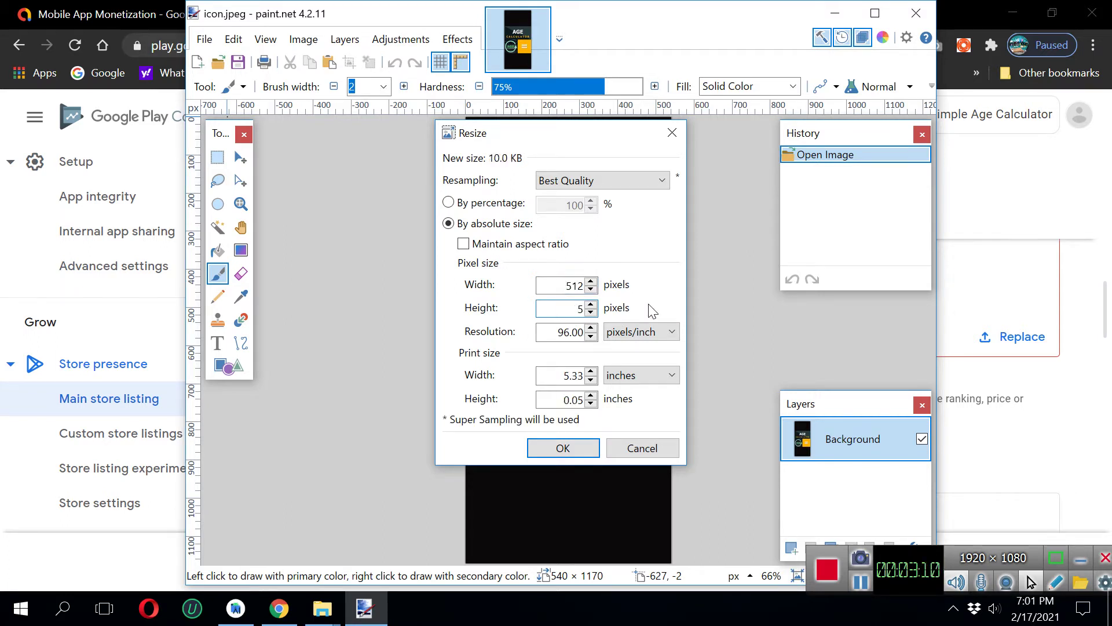
type("12")
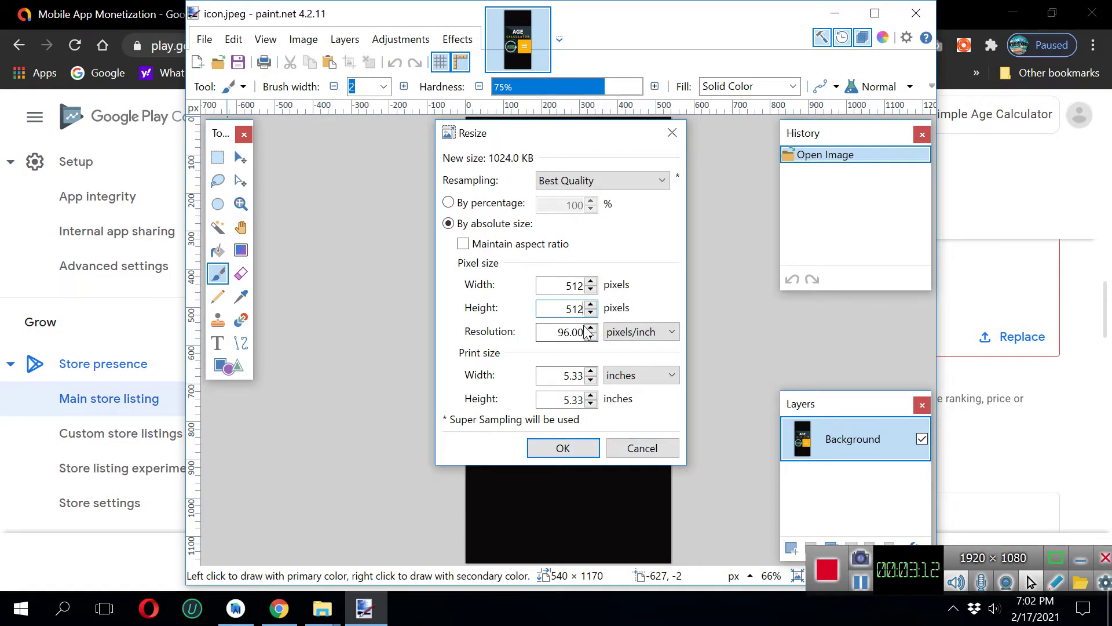
left_click(563, 450)
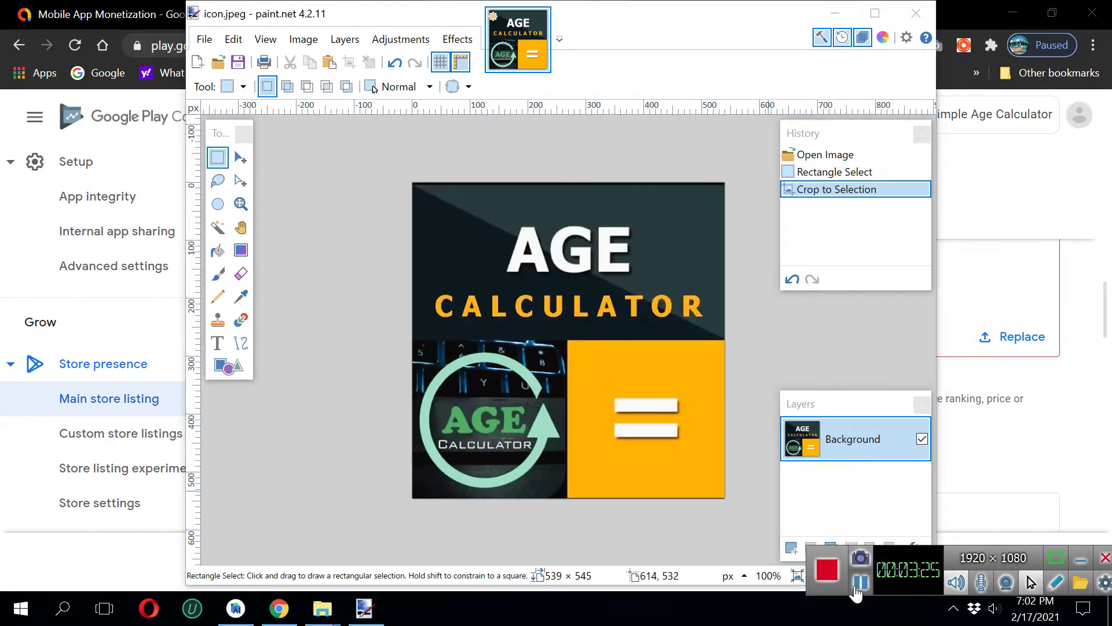
Resize the cropped icon to 512 by 512 pixels and save icon.jpeg at quality 95 with 4:2:2 chroma subsampling
left_click(302, 40)
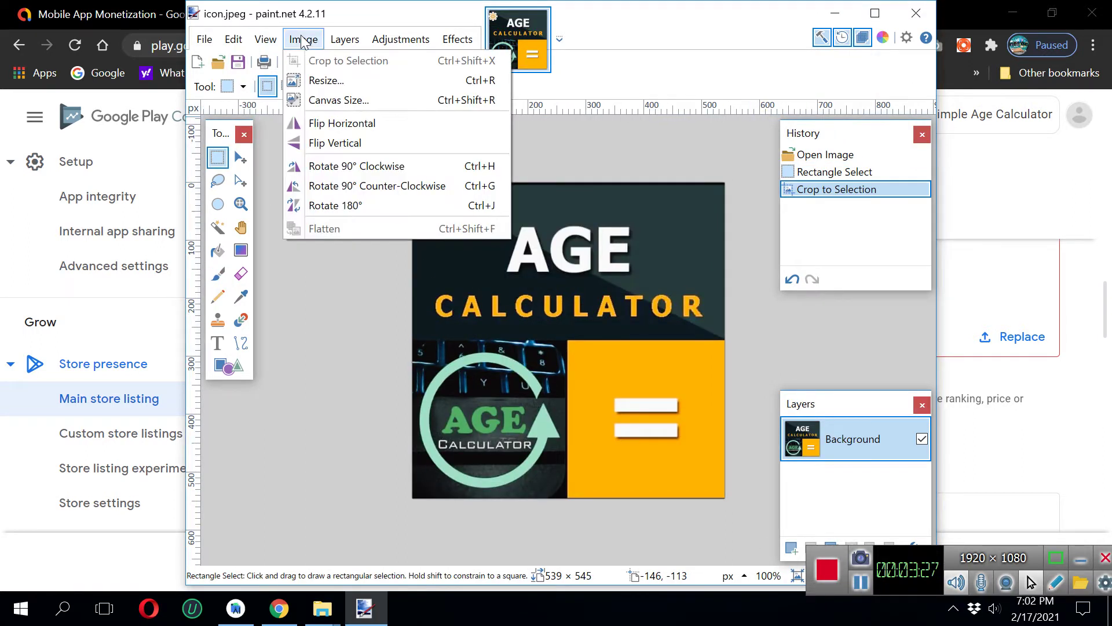
left_click(326, 81)
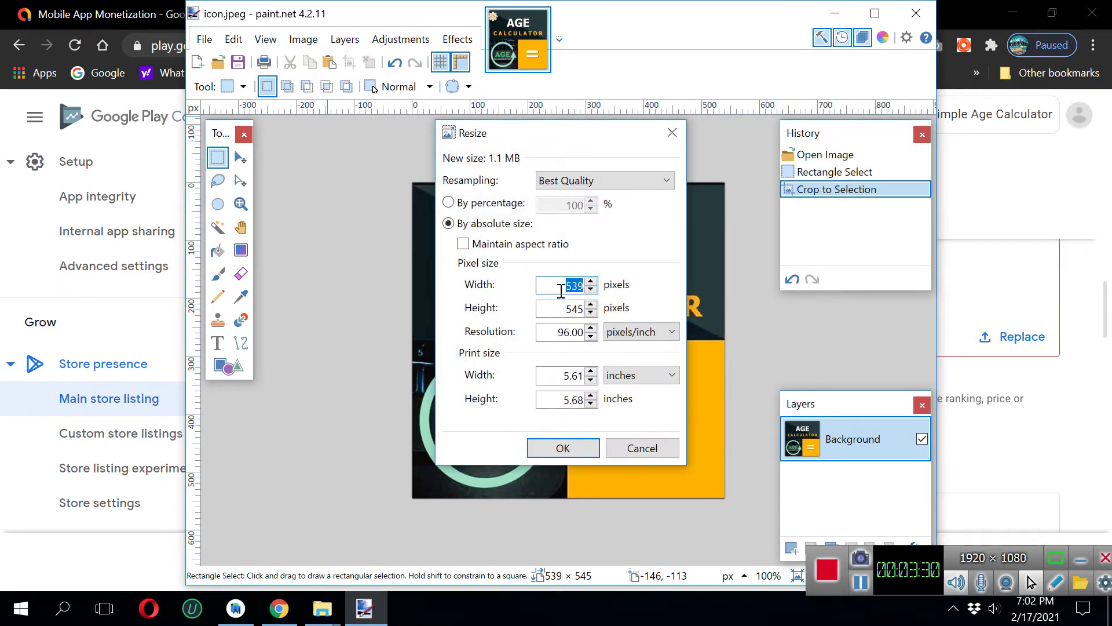
type("512")
key("Tab")
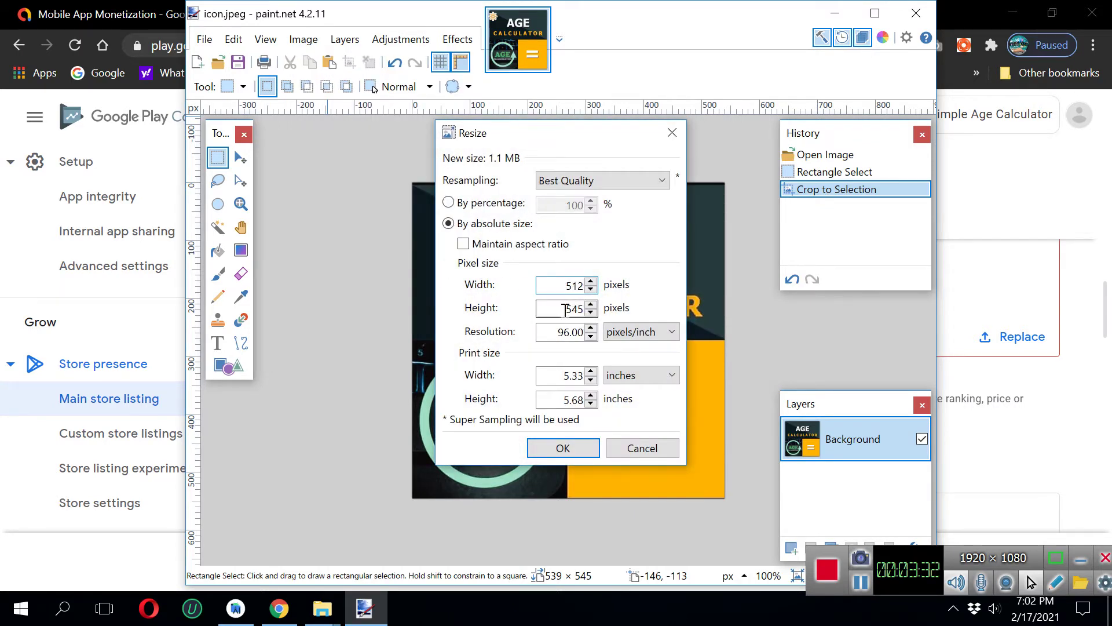
type("512")
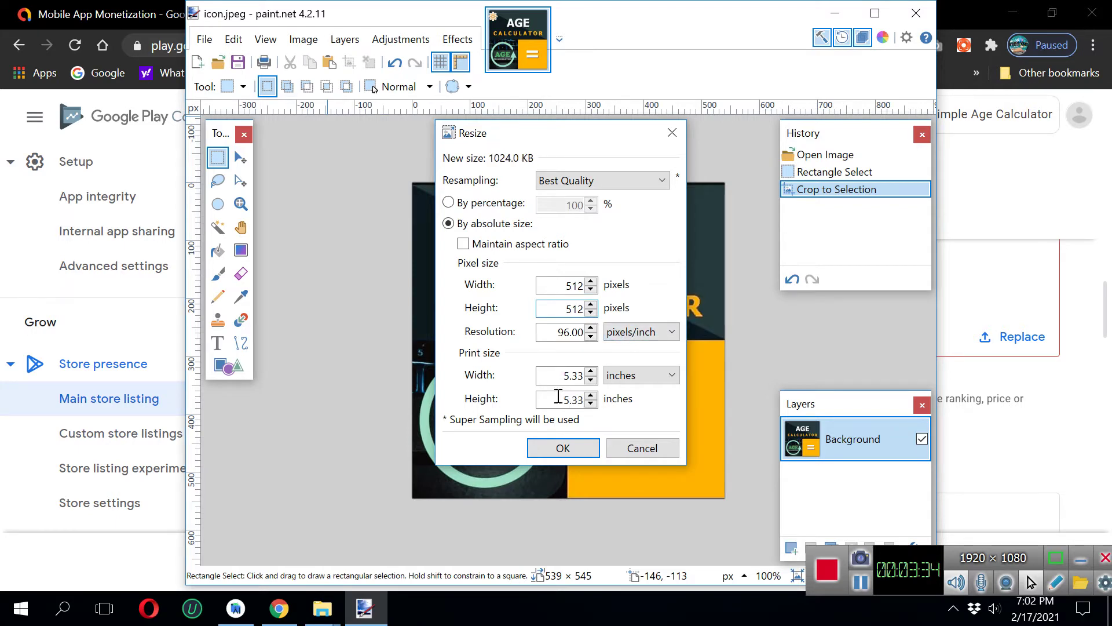
left_click(577, 449)
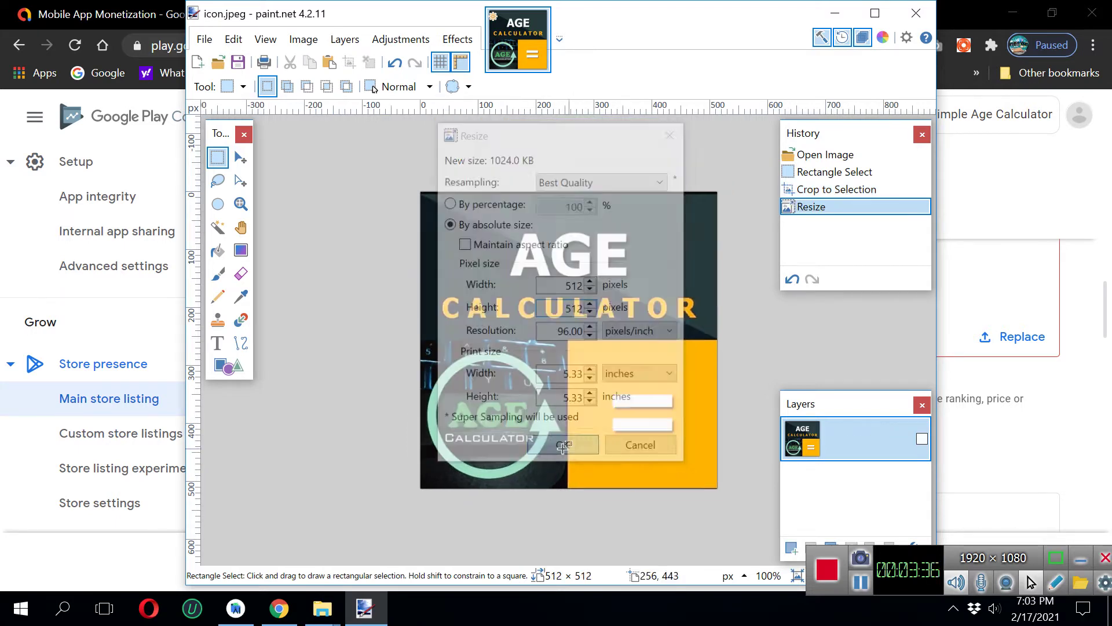
left_click(242, 70)
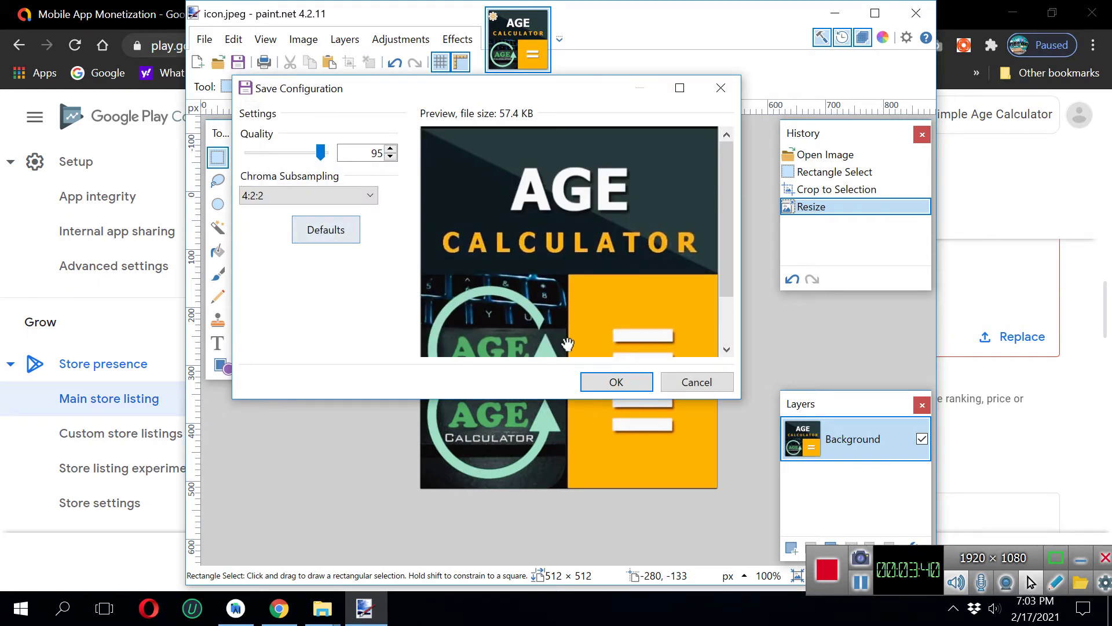
left_click(616, 382)
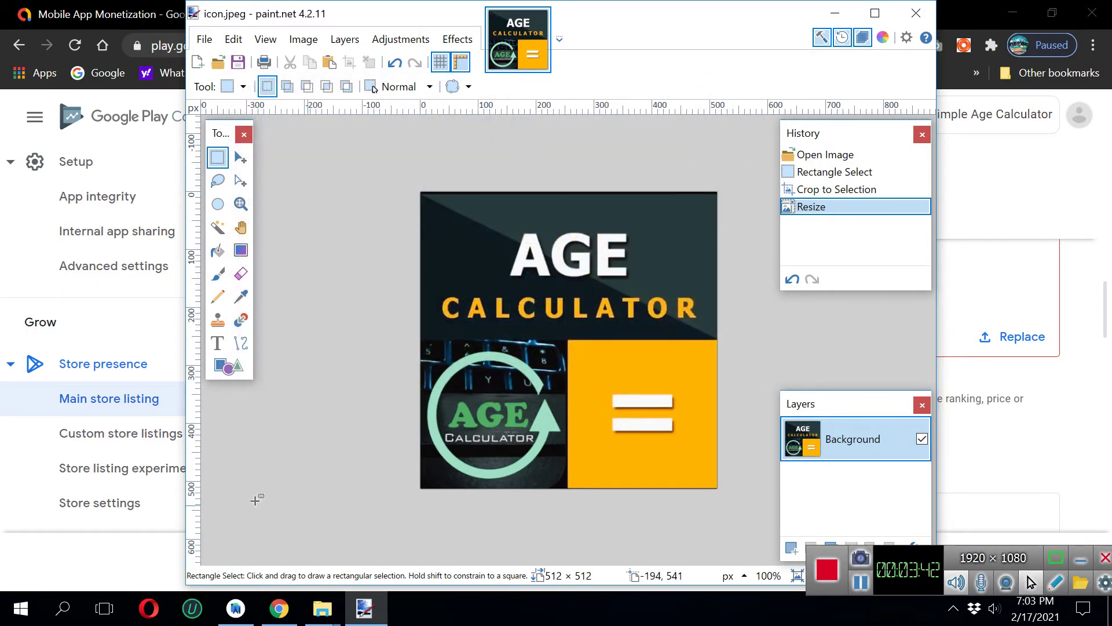
Switch back to Google Play Console and remove the rejected image from the app icon field
left_click(85, 549)
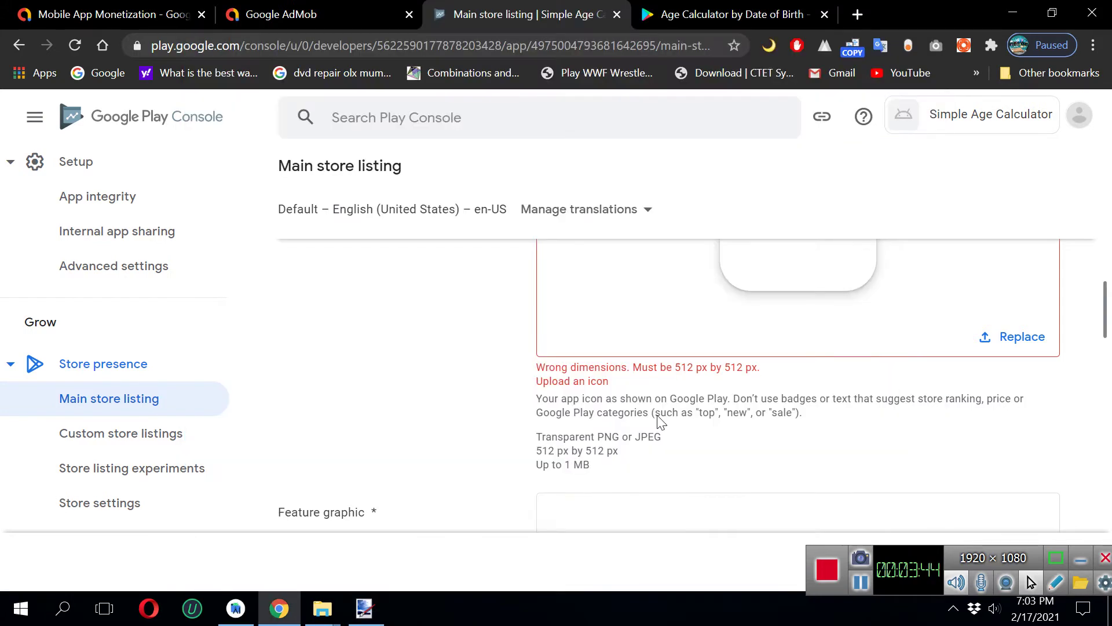
scroll(712, 383, "up", 2)
left_click(870, 273)
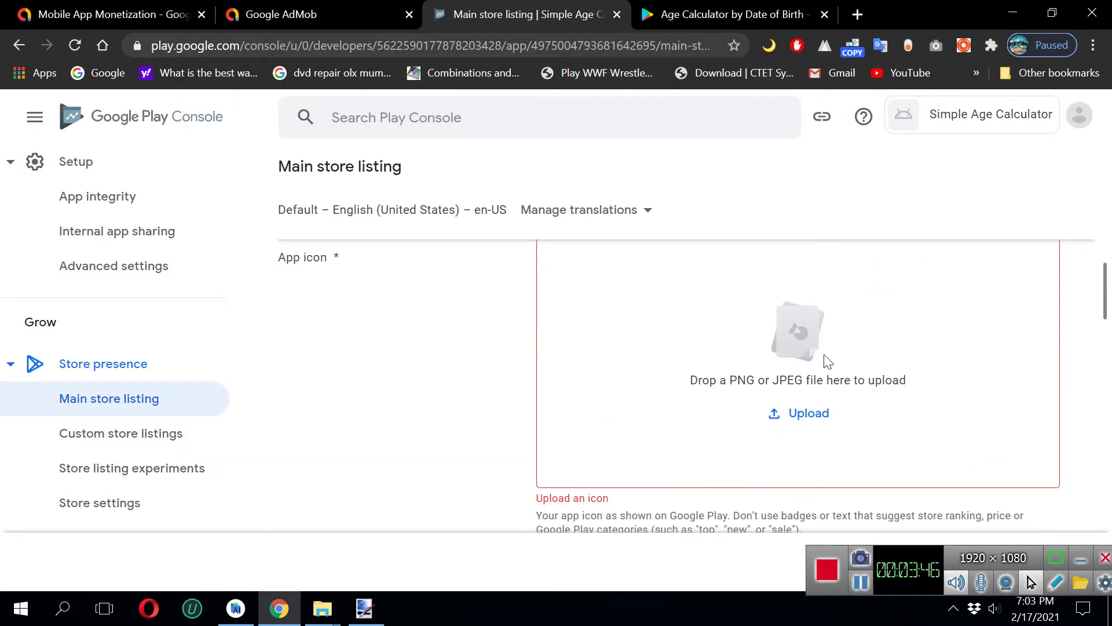
Upload the resized icon.jpeg from Downloads as the app icon
left_click(809, 413)
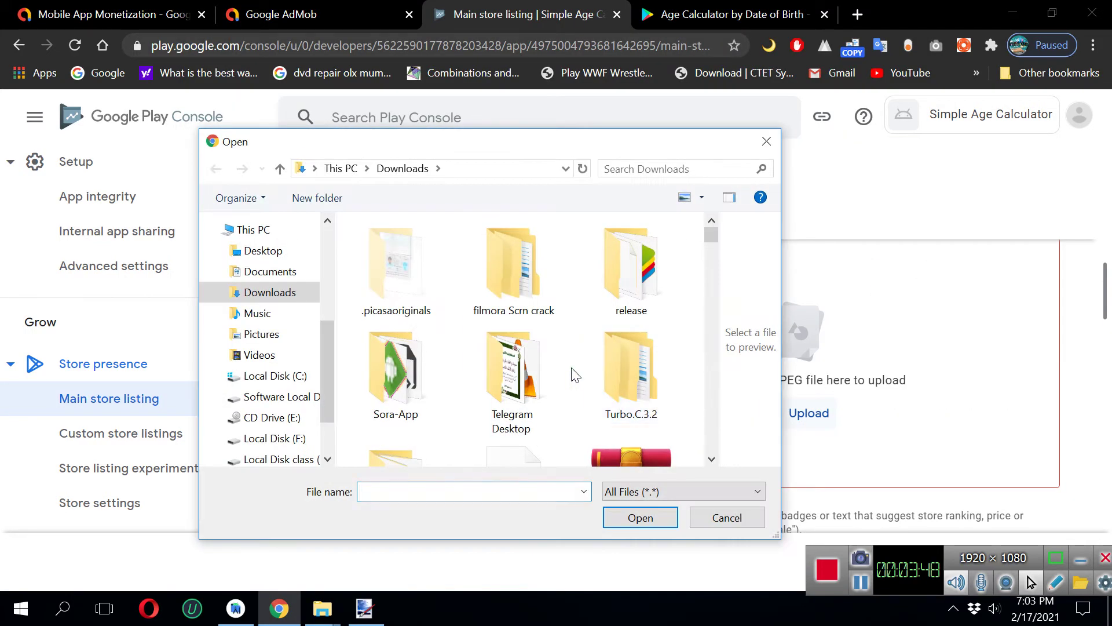
key("i")
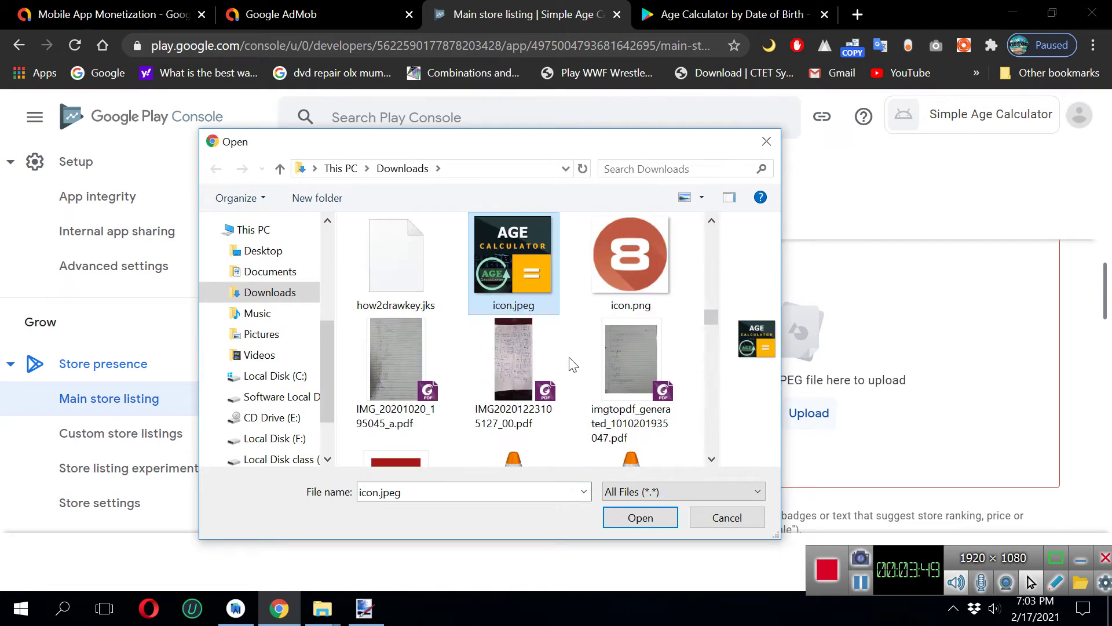
left_click(642, 519)
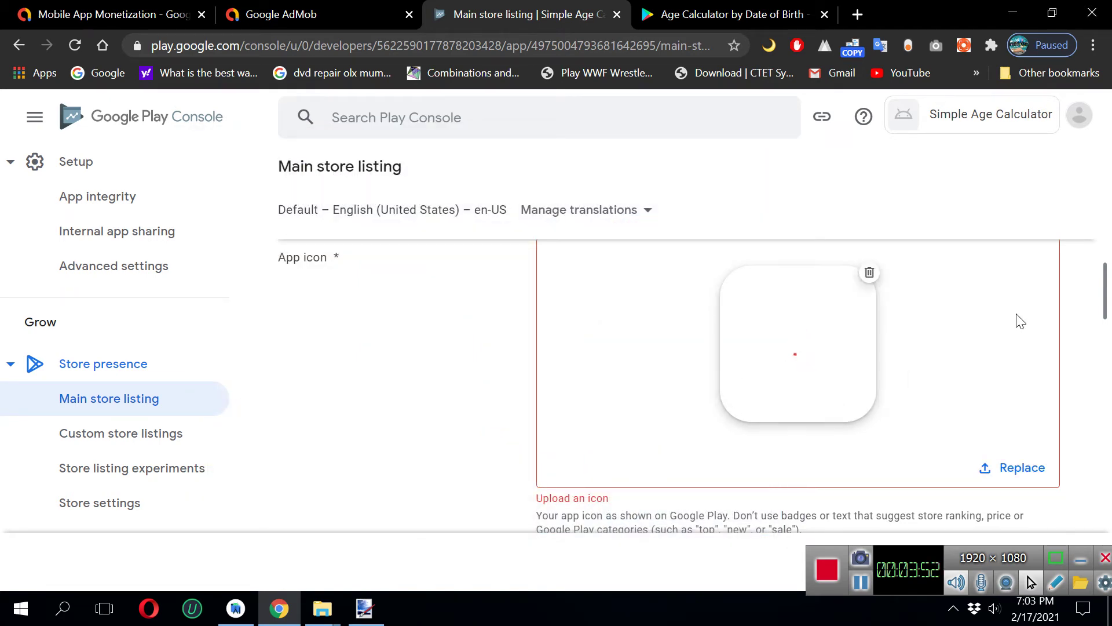
left_click_drag(1107, 308, 1105, 301)
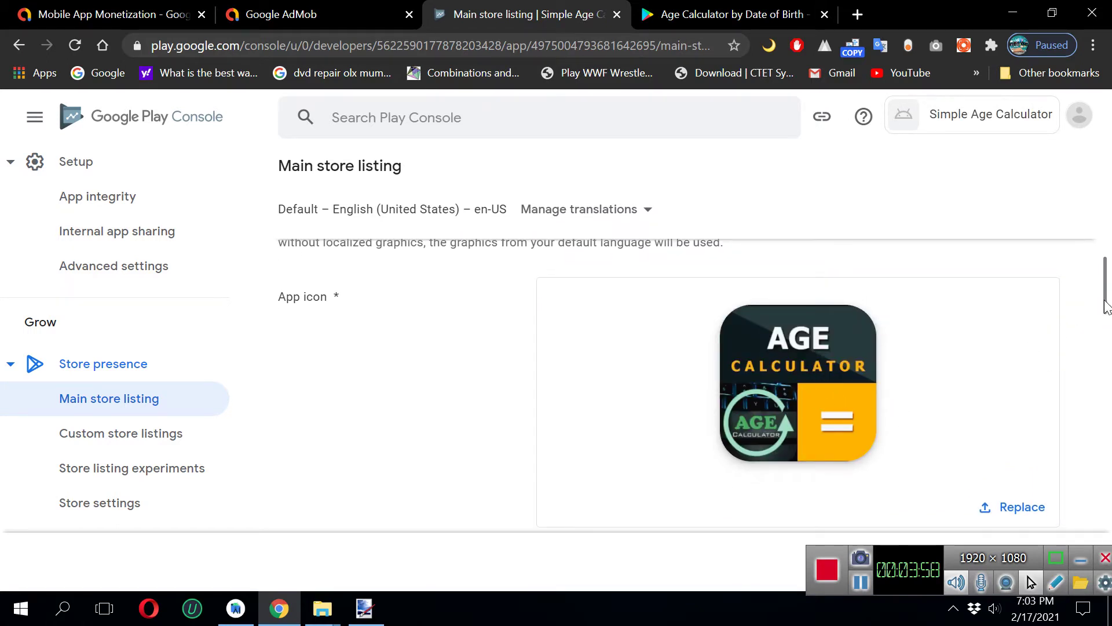
Check the feature graphic's size requirement, switch to paint.net, resize the icon image to 1024 by 500 pixels and save icon.jpeg
left_click_drag(1106, 307, 1094, 362)
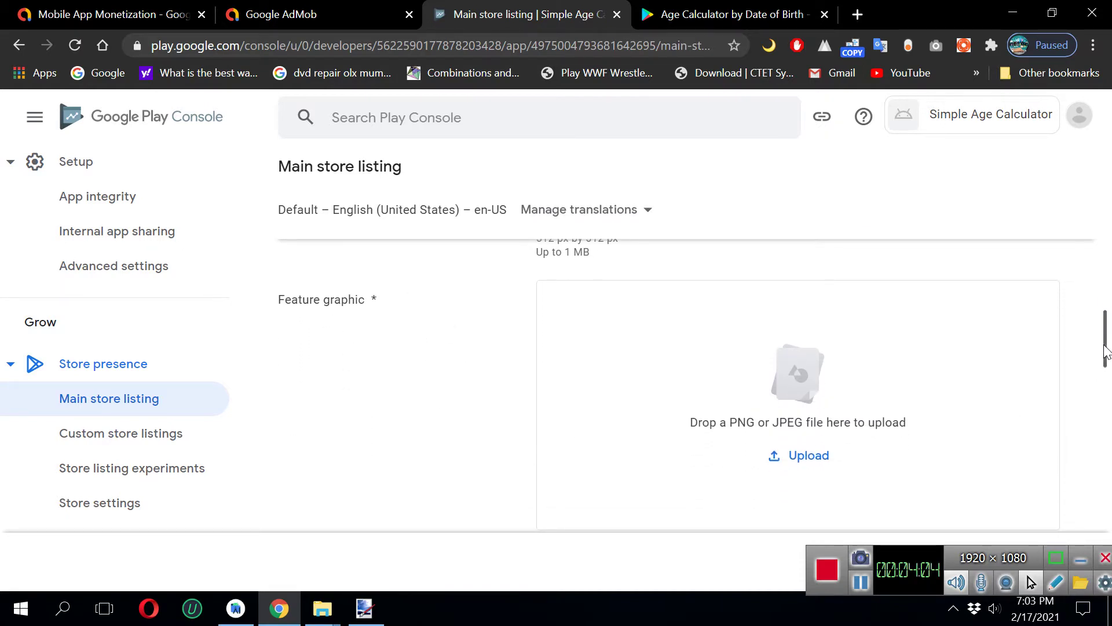
left_click_drag(1106, 352, 1107, 367)
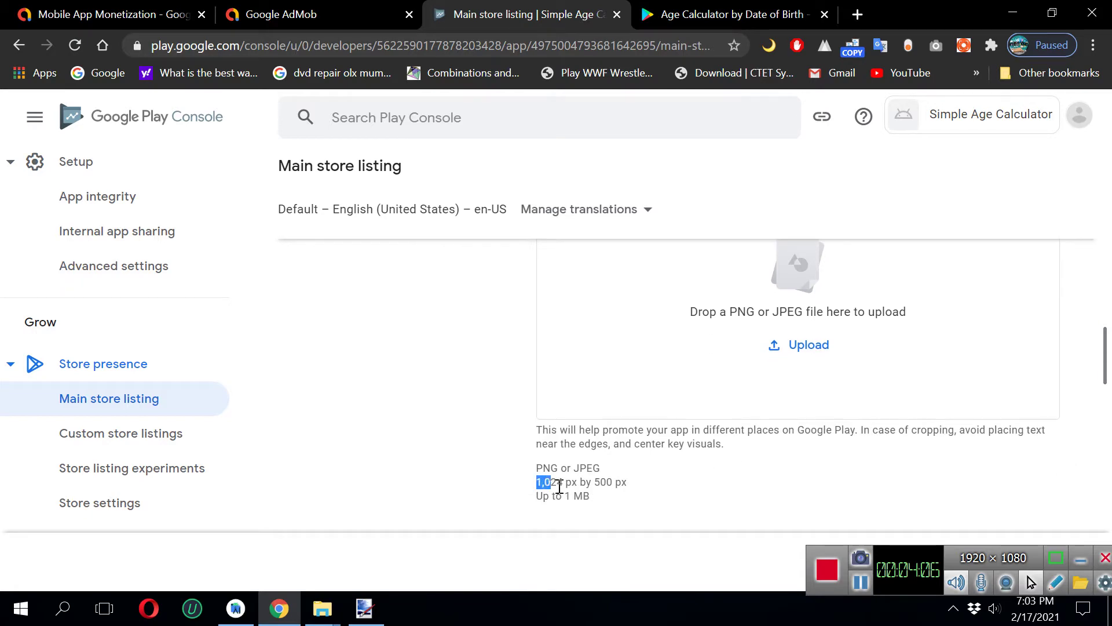
left_click_drag(559, 486, 630, 486)
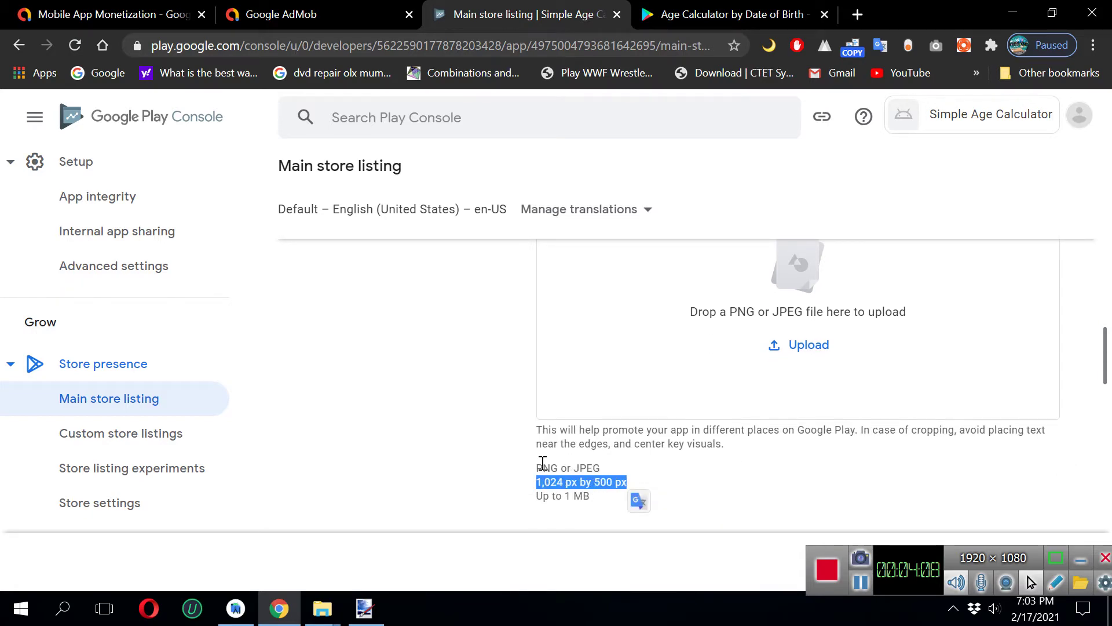
left_click(364, 609)
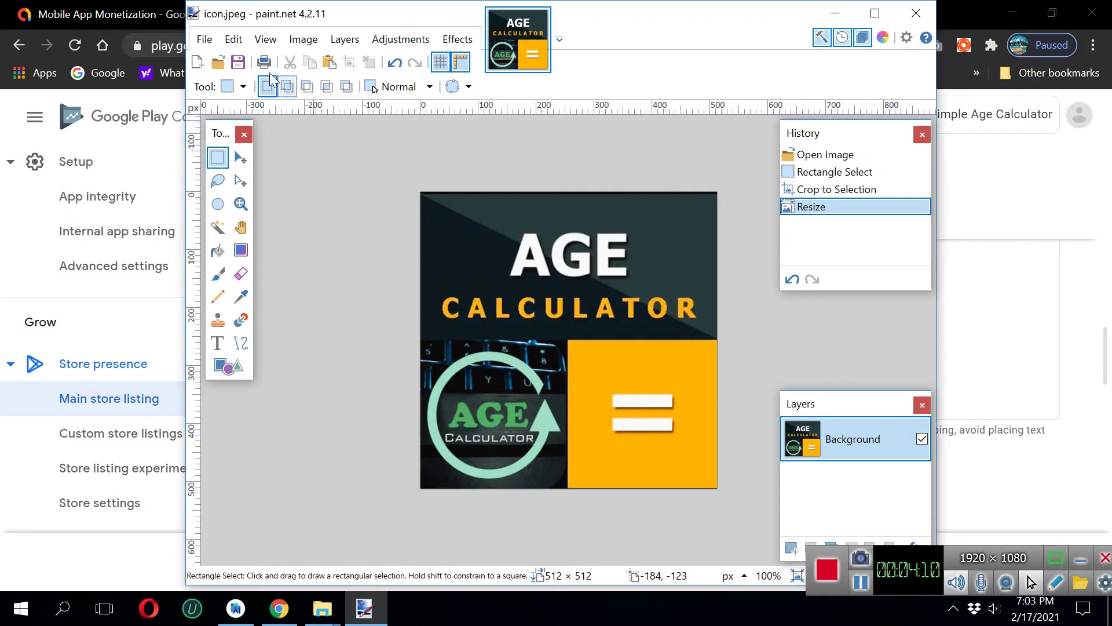
left_click(303, 39)
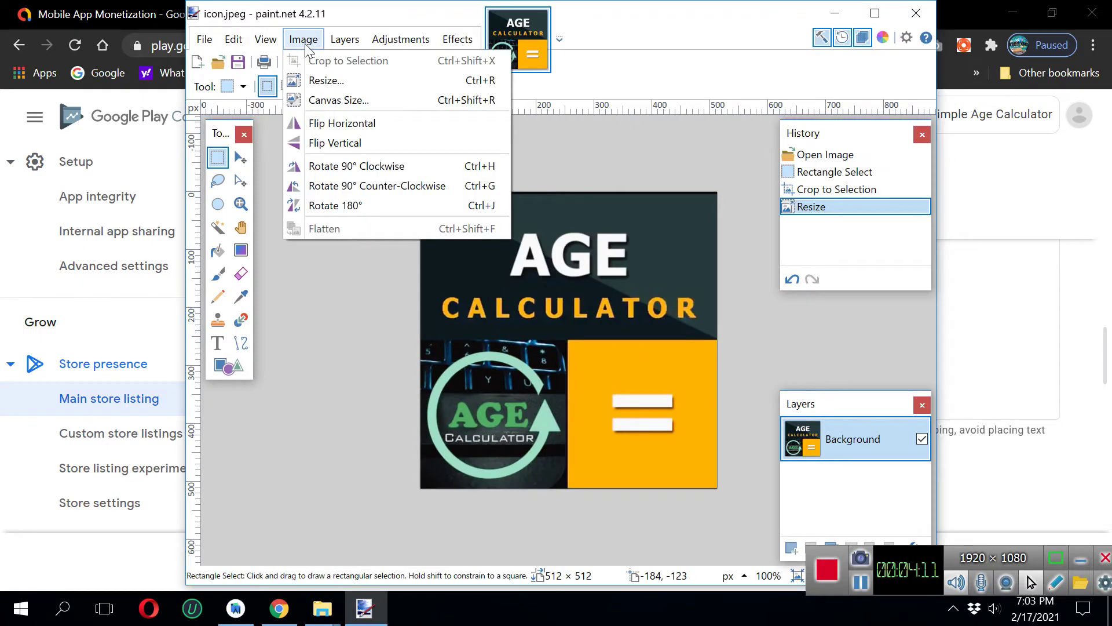
left_click(325, 83)
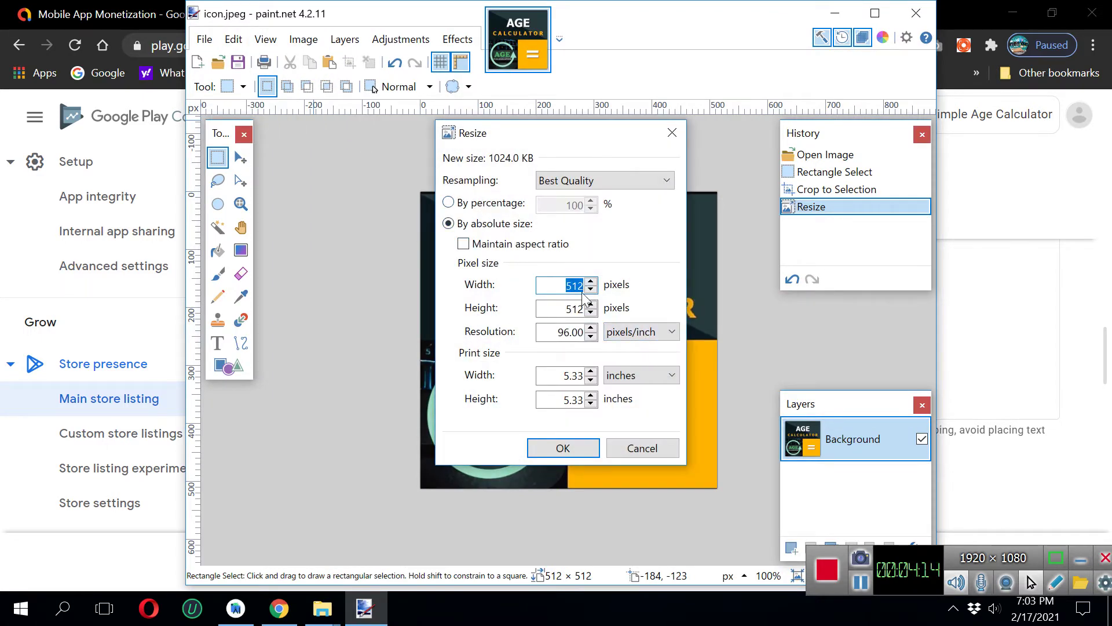
type("1024")
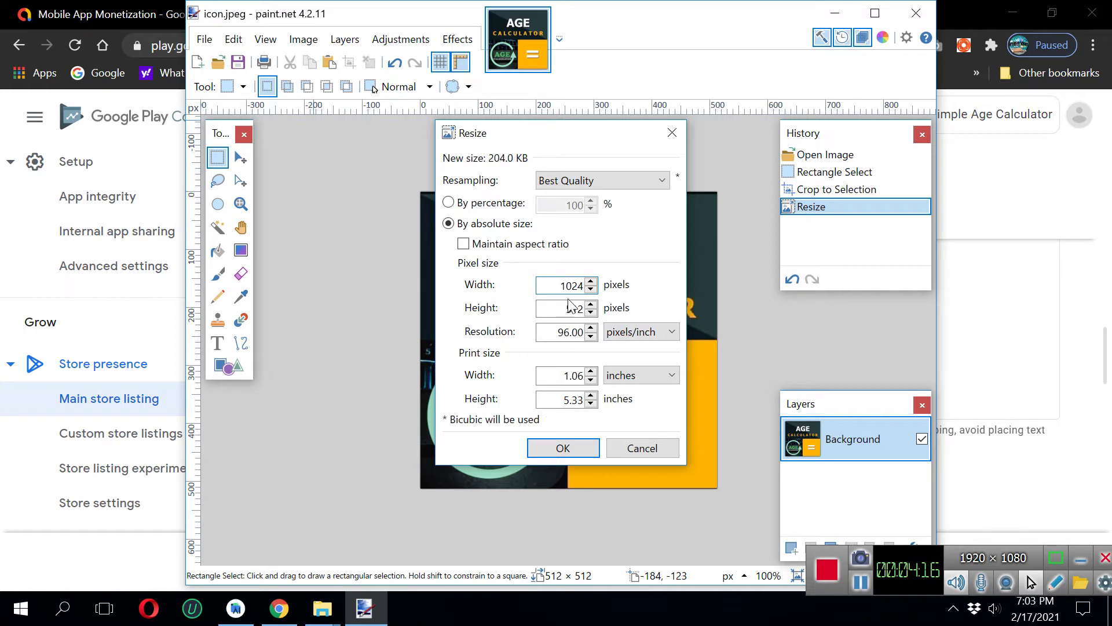
key("Tab")
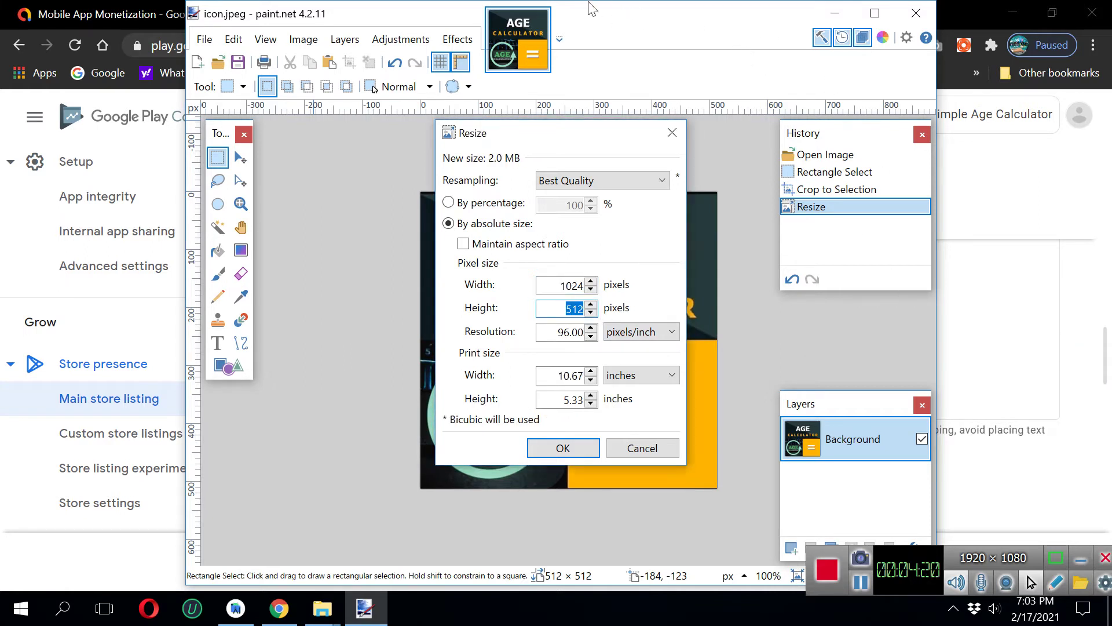
left_click(1072, 292)
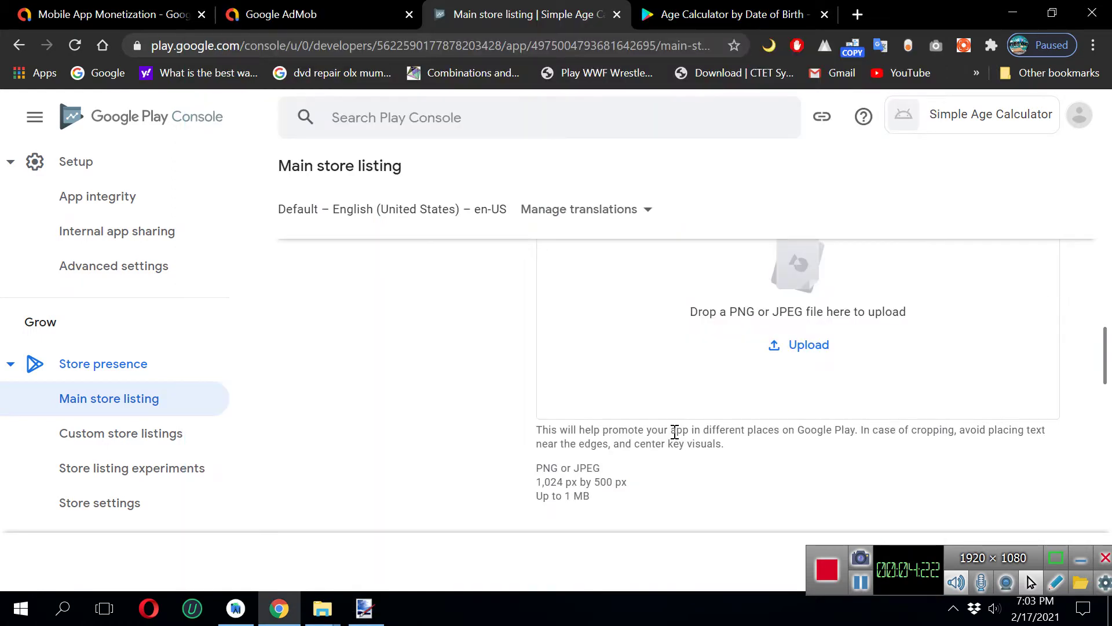
left_click(364, 609)
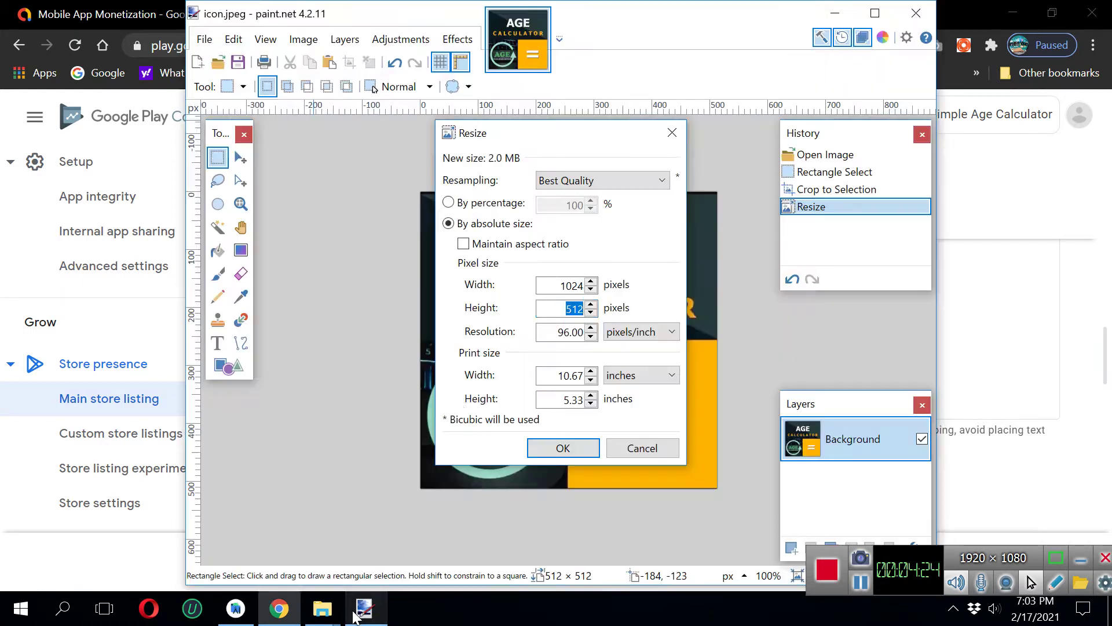
type("500")
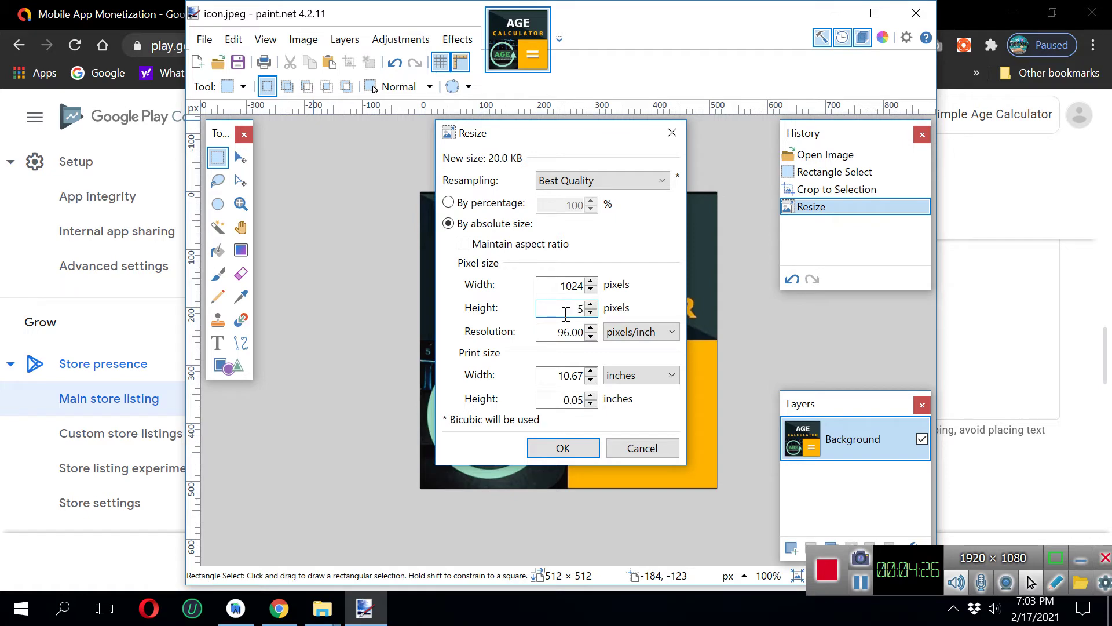
left_click(564, 448)
left_click(238, 62)
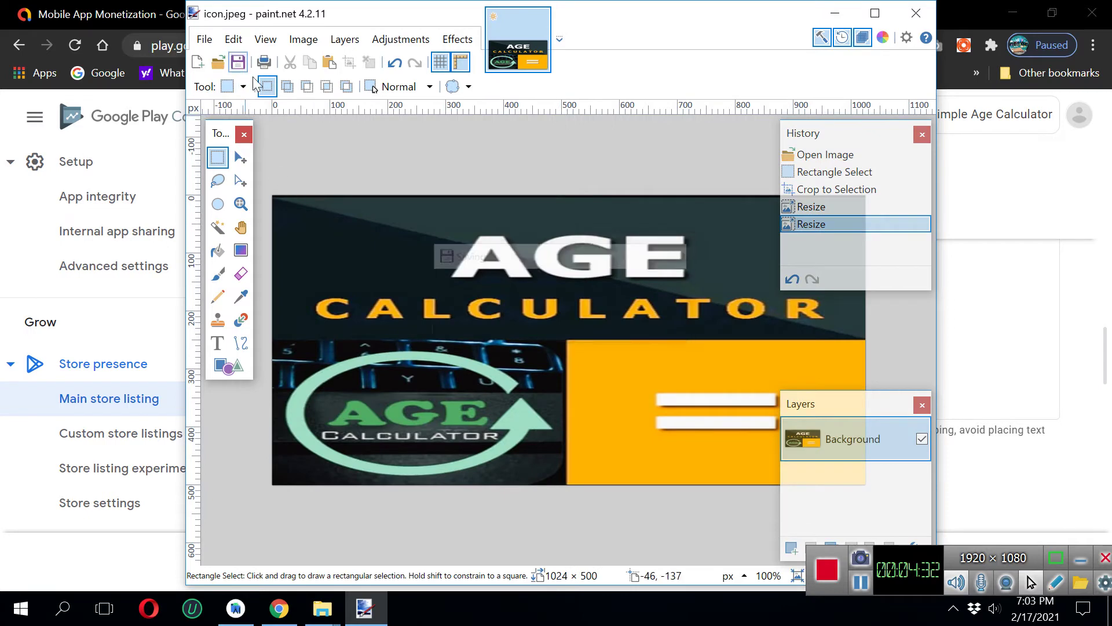
Switch back to Google Play Console and upload icon.jpeg from Downloads as the feature graphic
left_click(1073, 362)
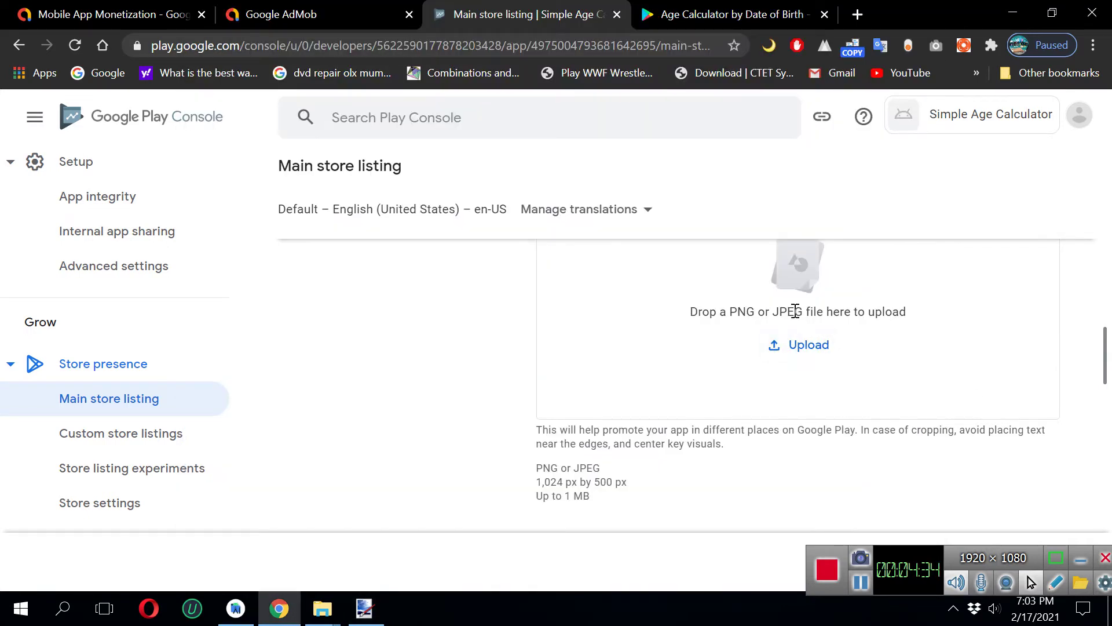
left_click(804, 348)
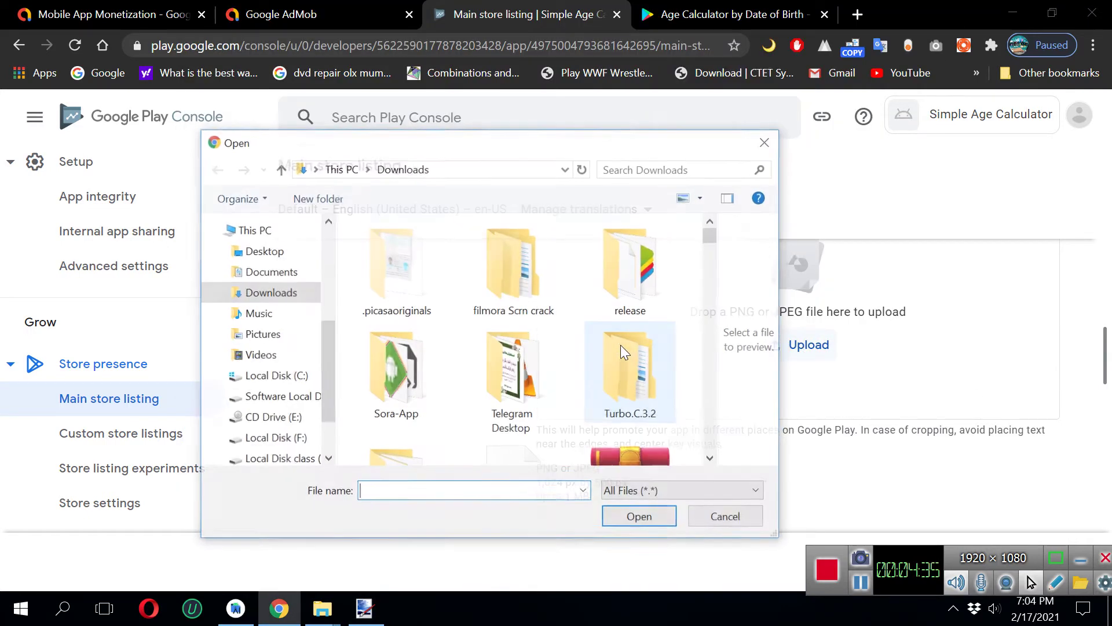
left_click(524, 384)
key("i")
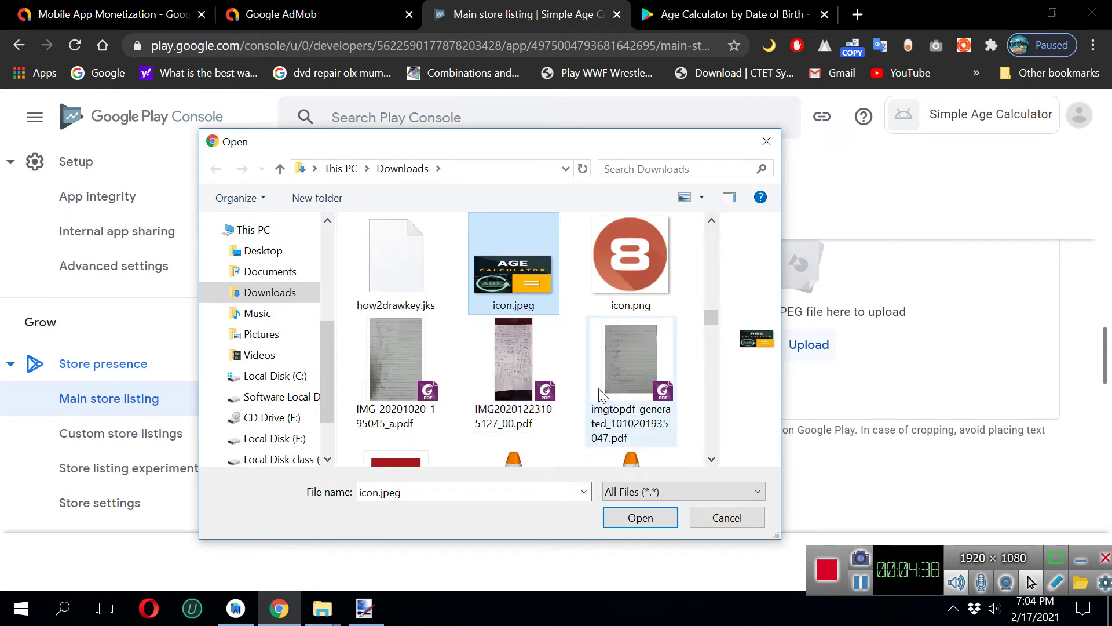
left_click(632, 515)
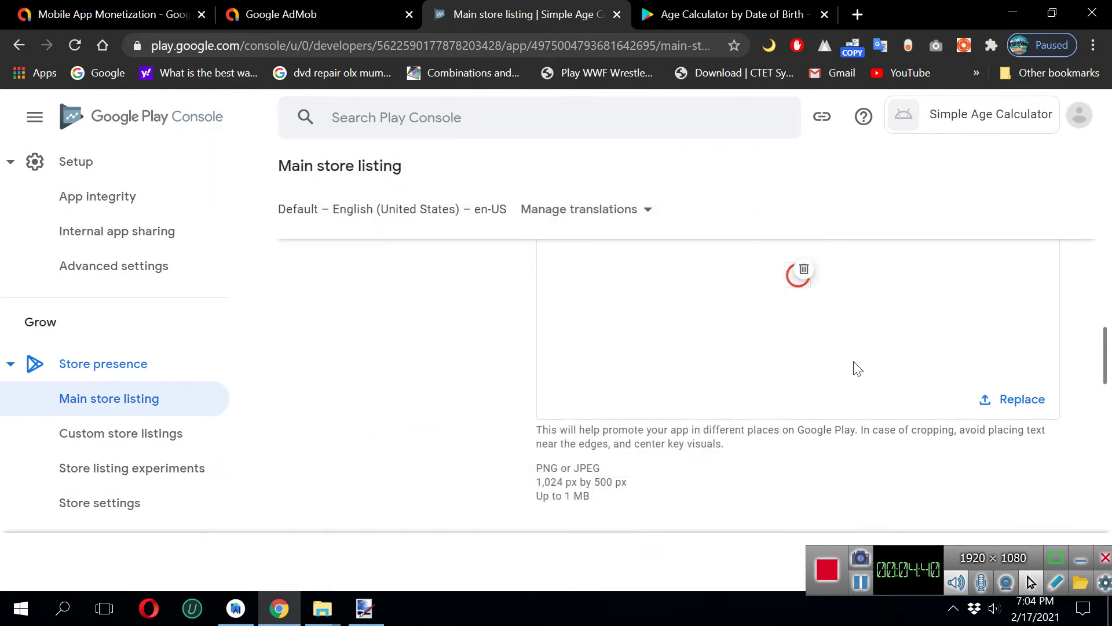
scroll(1107, 348, "up", 1)
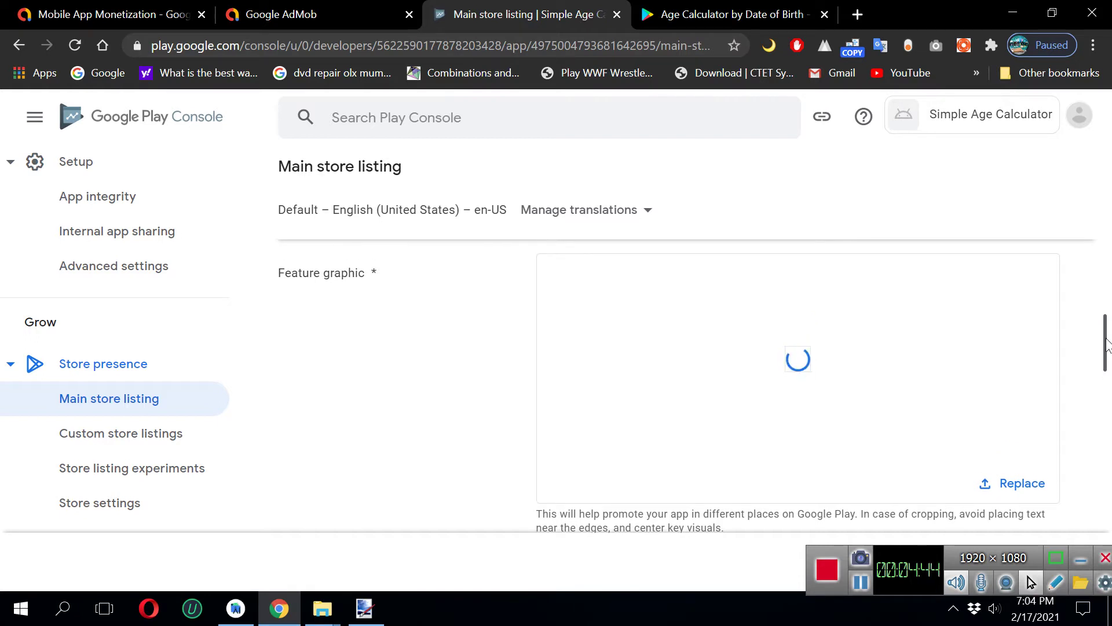
Upload 1.jpeg, 2.jpeg and 3.jpeg from Downloads together as the phone screenshots
left_click_drag(1107, 344, 1094, 395)
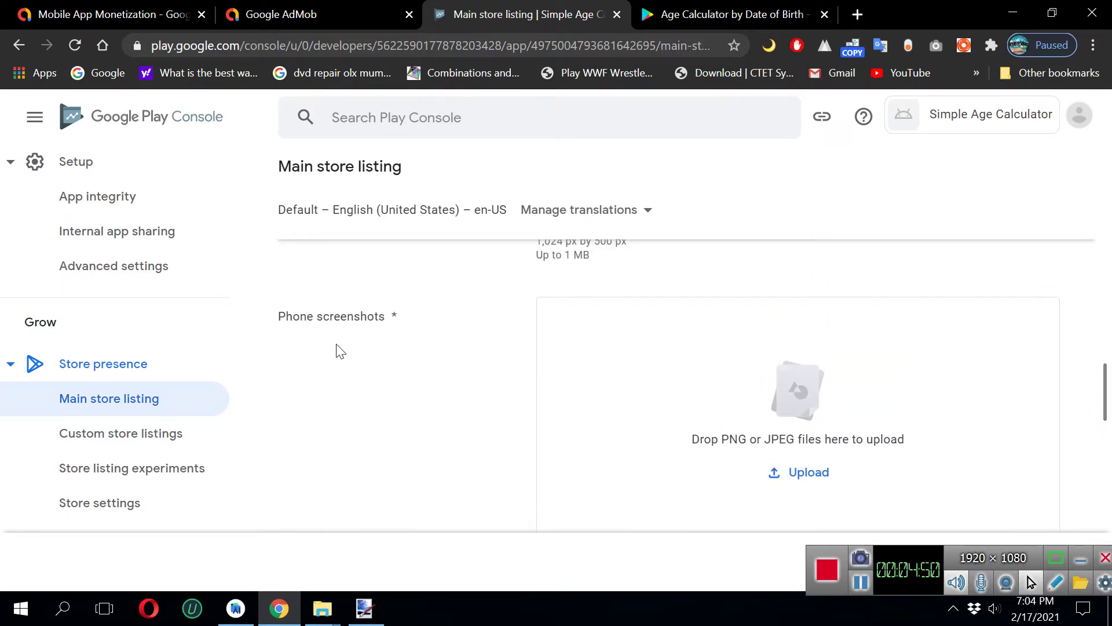
left_click_drag(307, 316, 367, 316)
scroll(1100, 396, "down", 3)
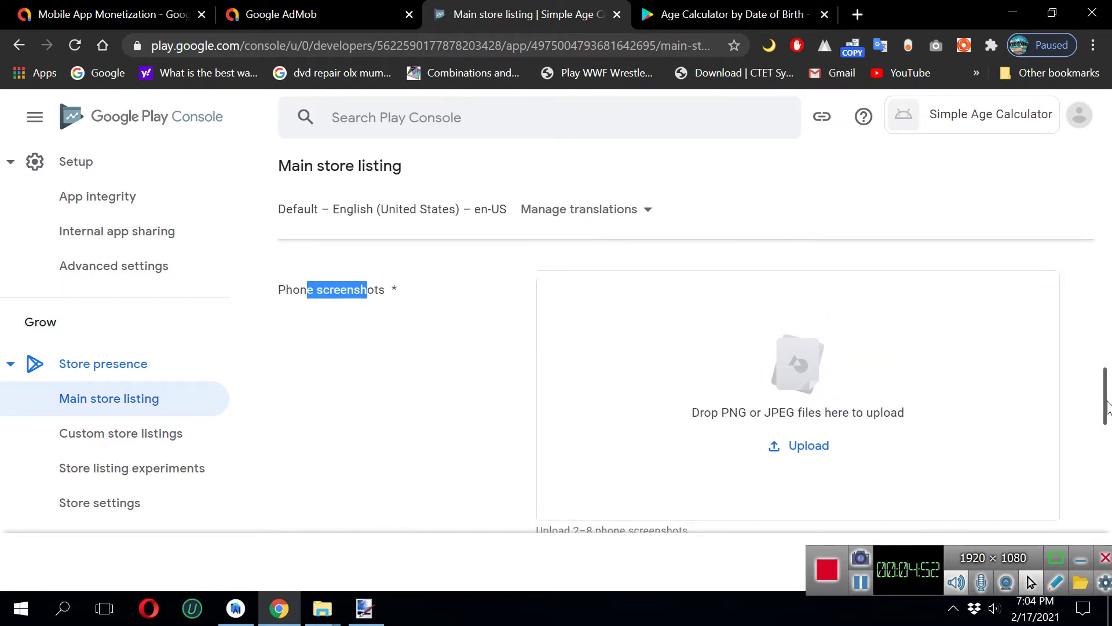
left_click_drag(565, 393, 652, 431)
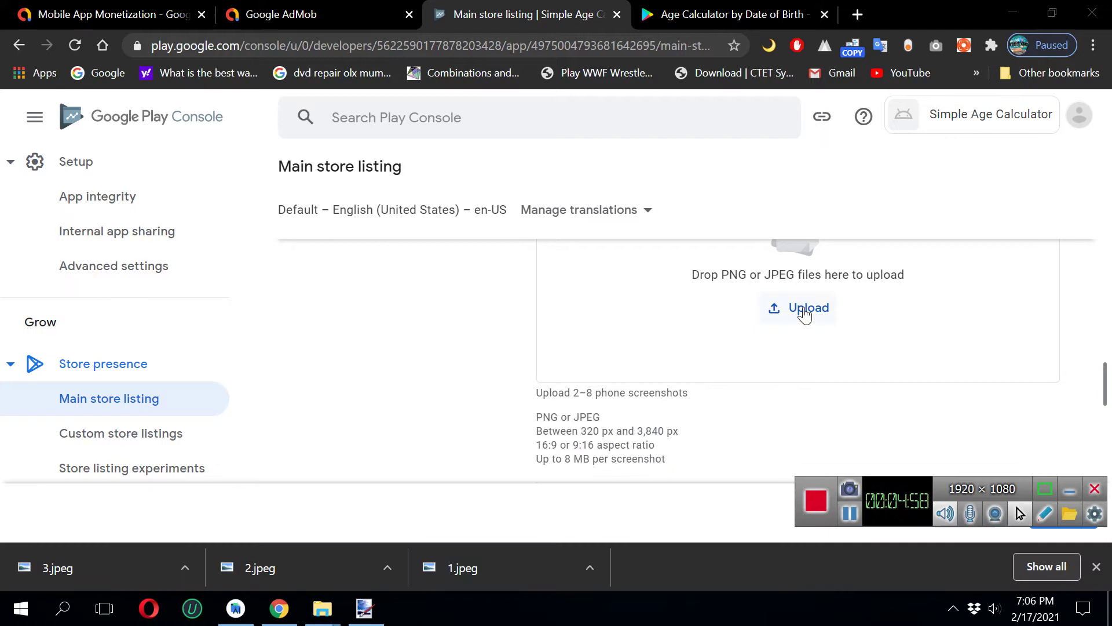
left_click(803, 307)
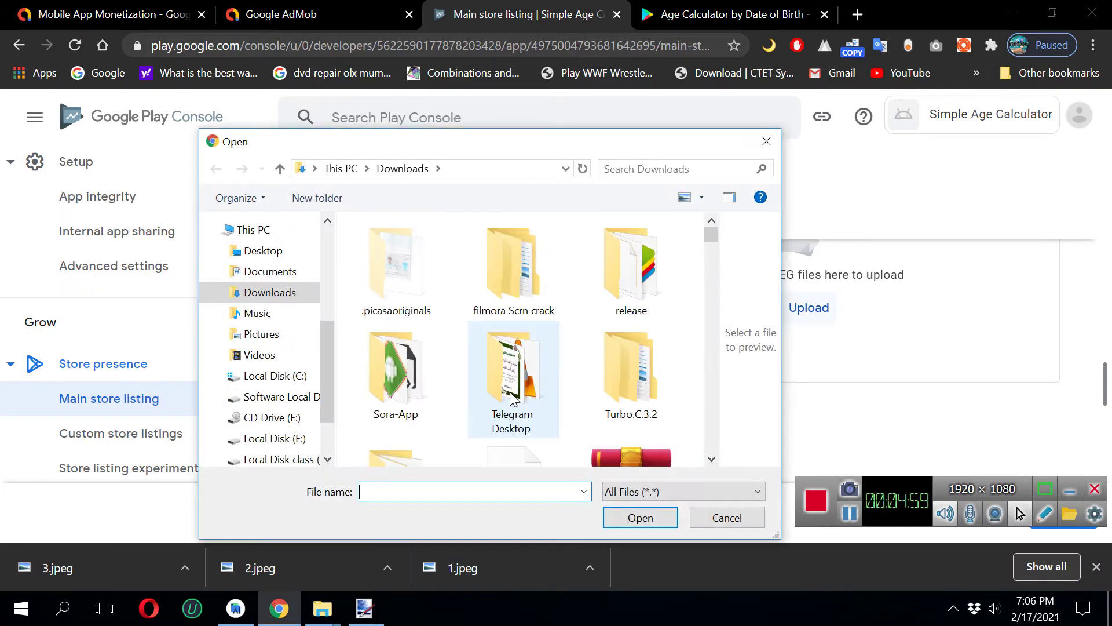
left_click(513, 400)
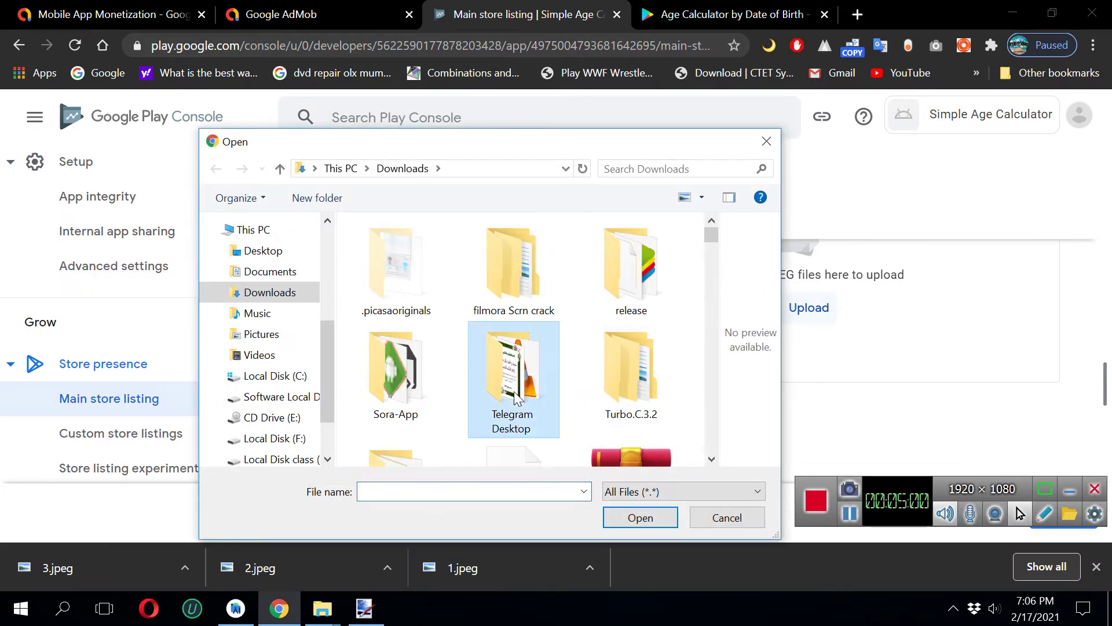
key("1")
left_click(510, 299, "ctrl")
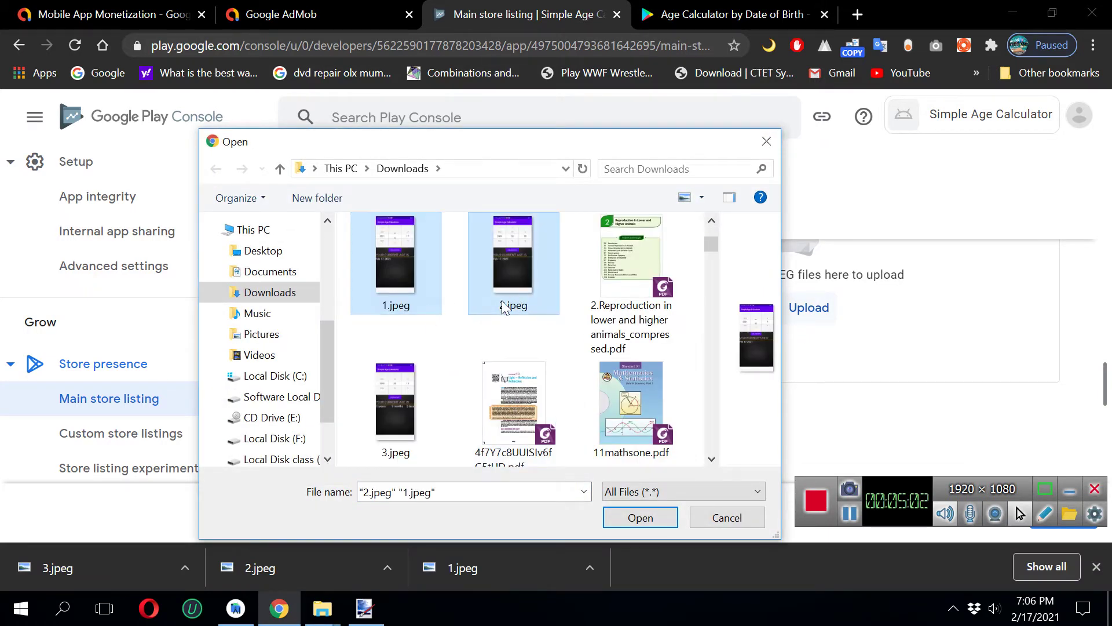
left_click(394, 427, "ctrl")
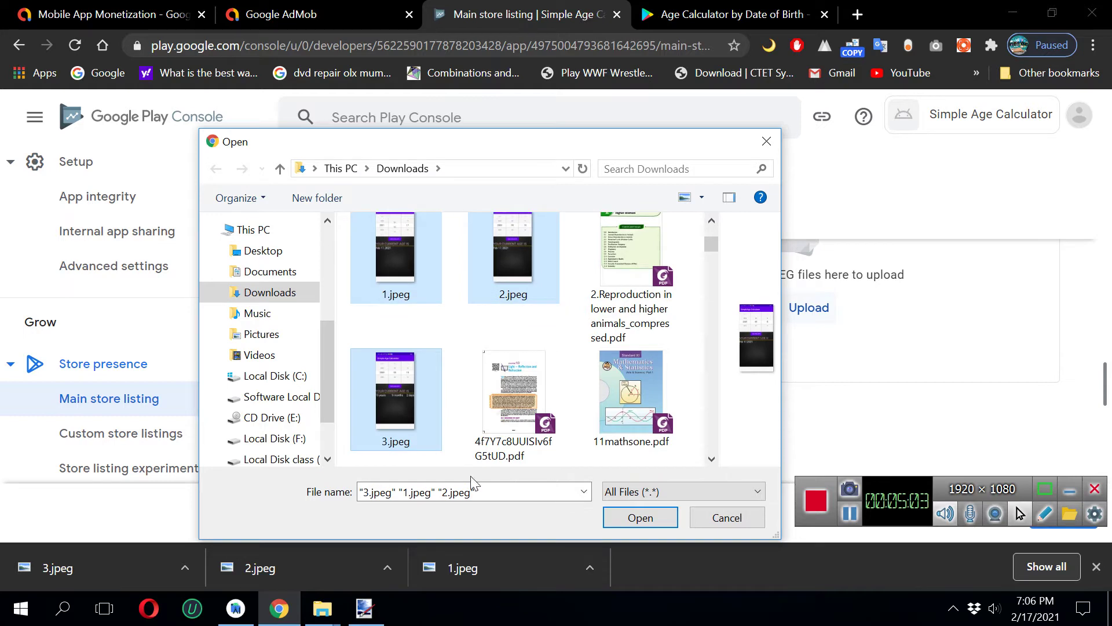
left_click(640, 518)
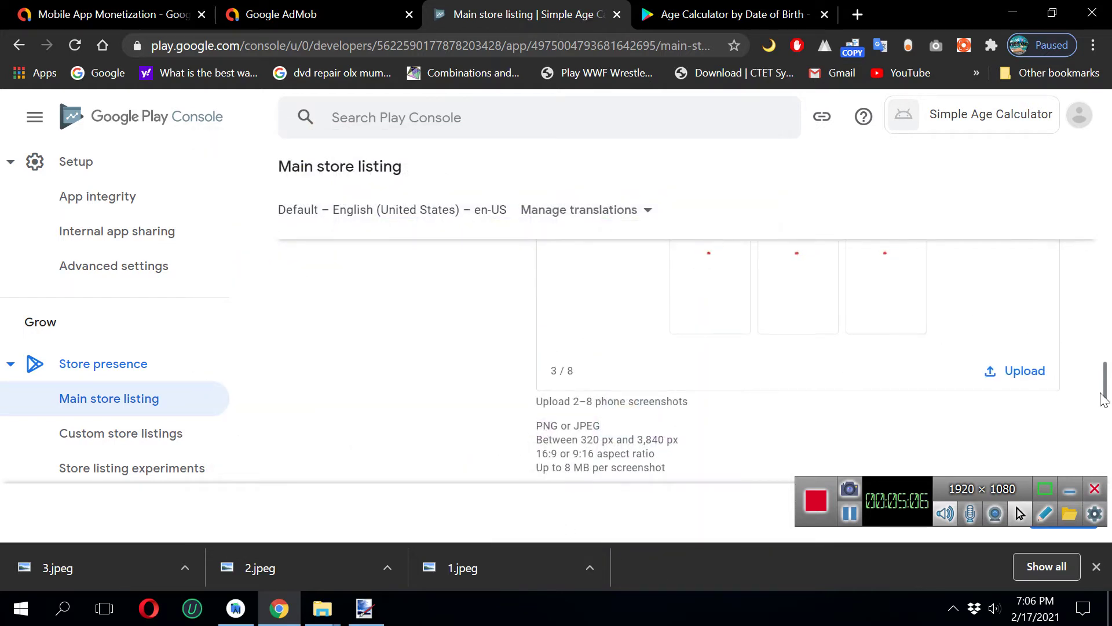
mouse_move(1107, 400)
left_mouse_down()
mouse_move(1106, 376)
mouse_move(1106, 390)
left_mouse_up()
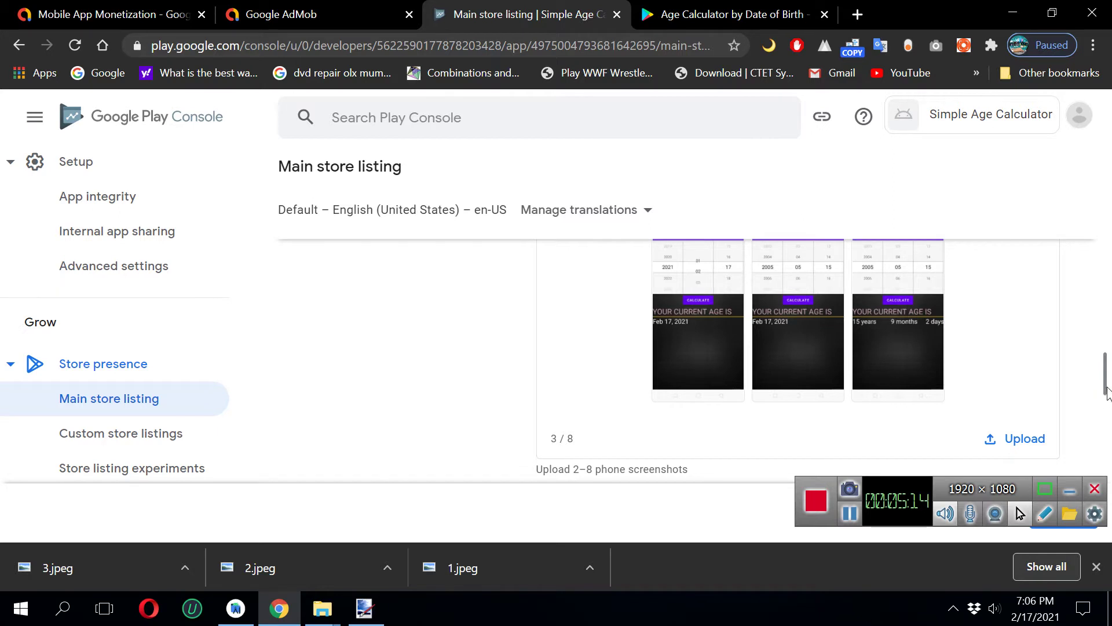
Leave the video URL empty and save the main store listing
left_click_drag(1106, 393, 1110, 539)
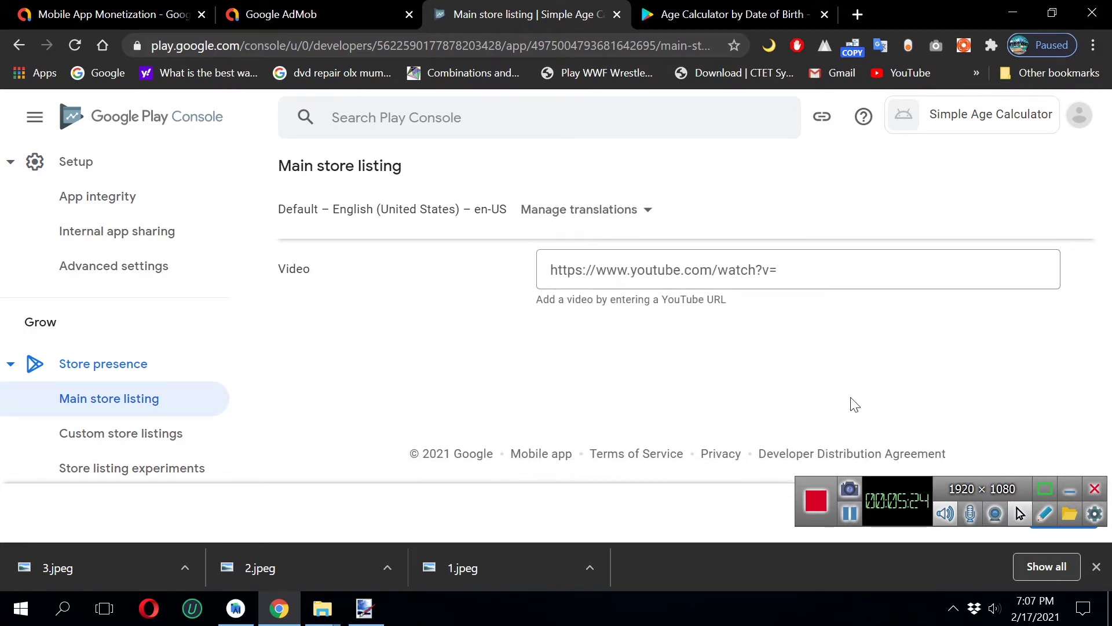
left_click_drag(903, 500, 735, 554)
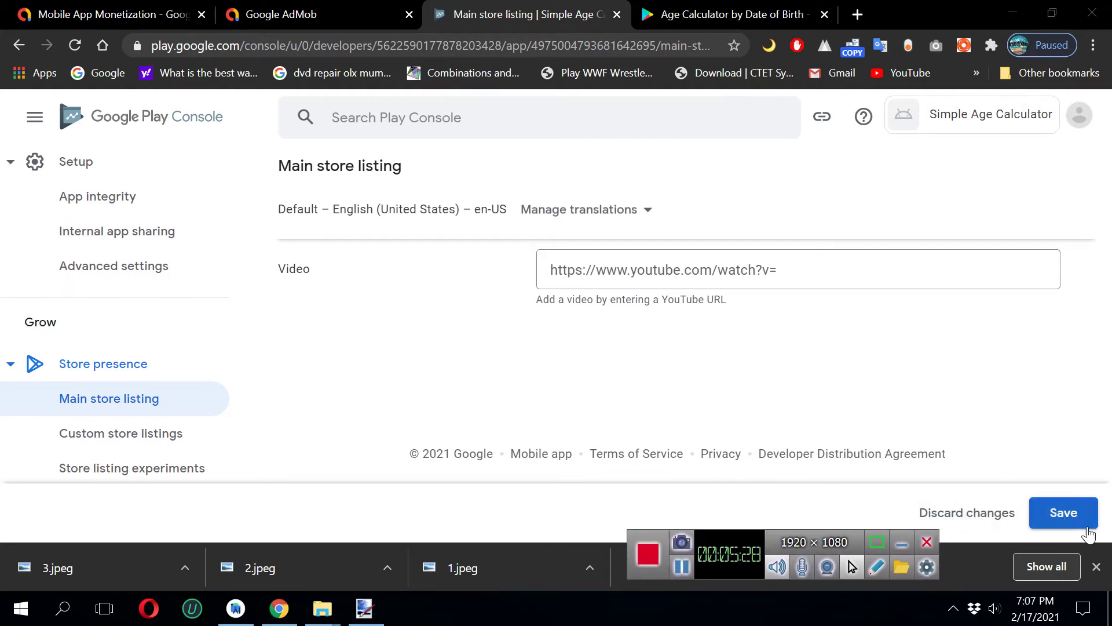
left_click(1072, 524)
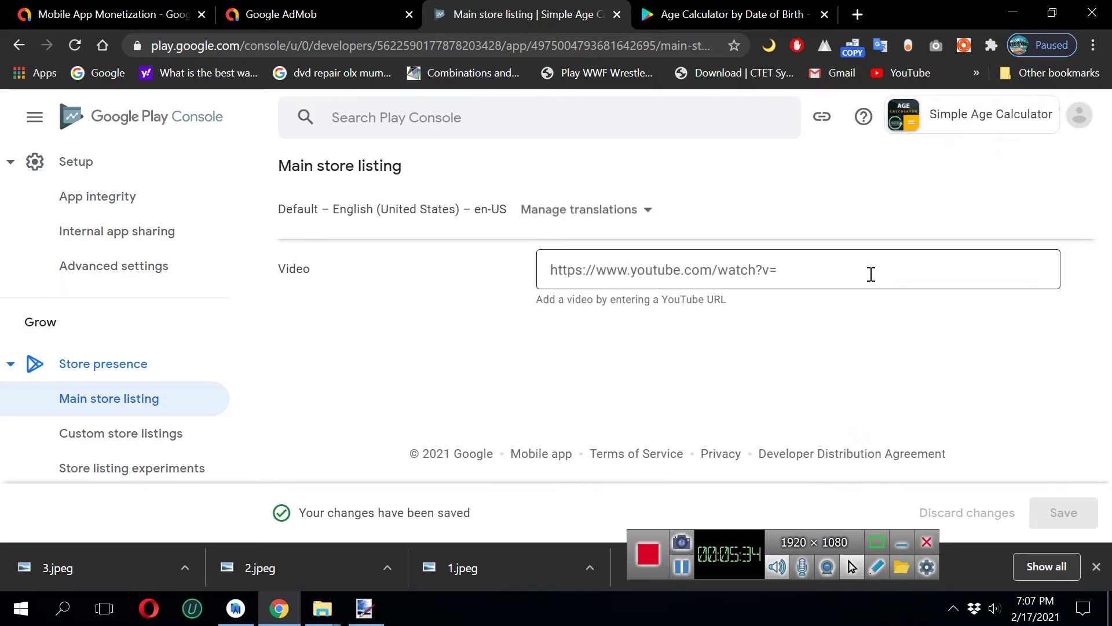
scroll(82, 380, "down", 3)
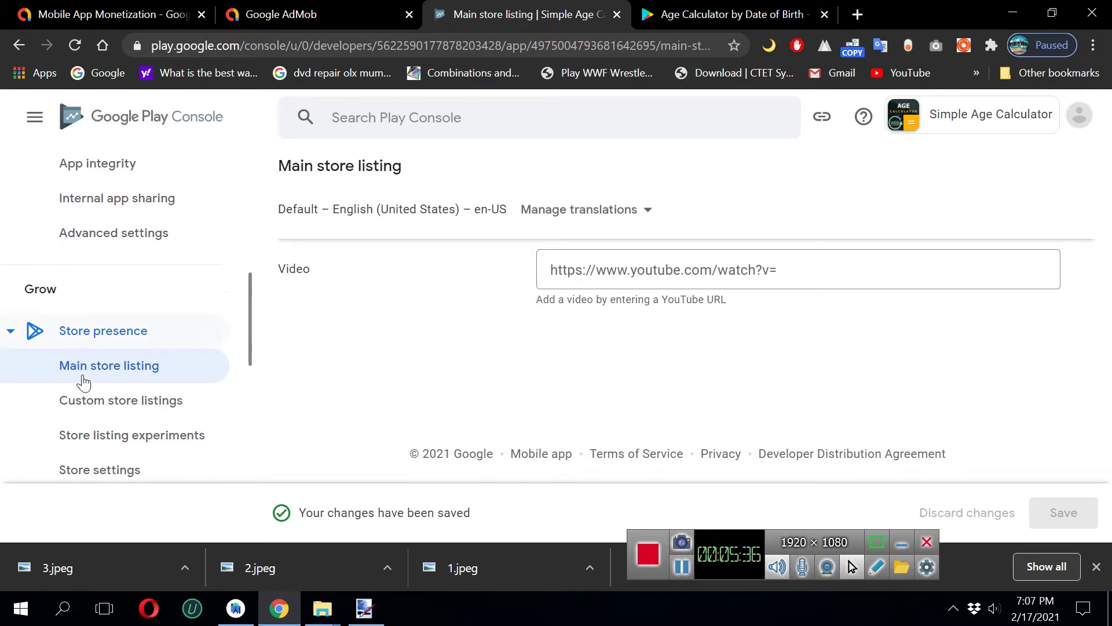
scroll(130, 360, "up", 3)
scroll(130, 360, "up", 5)
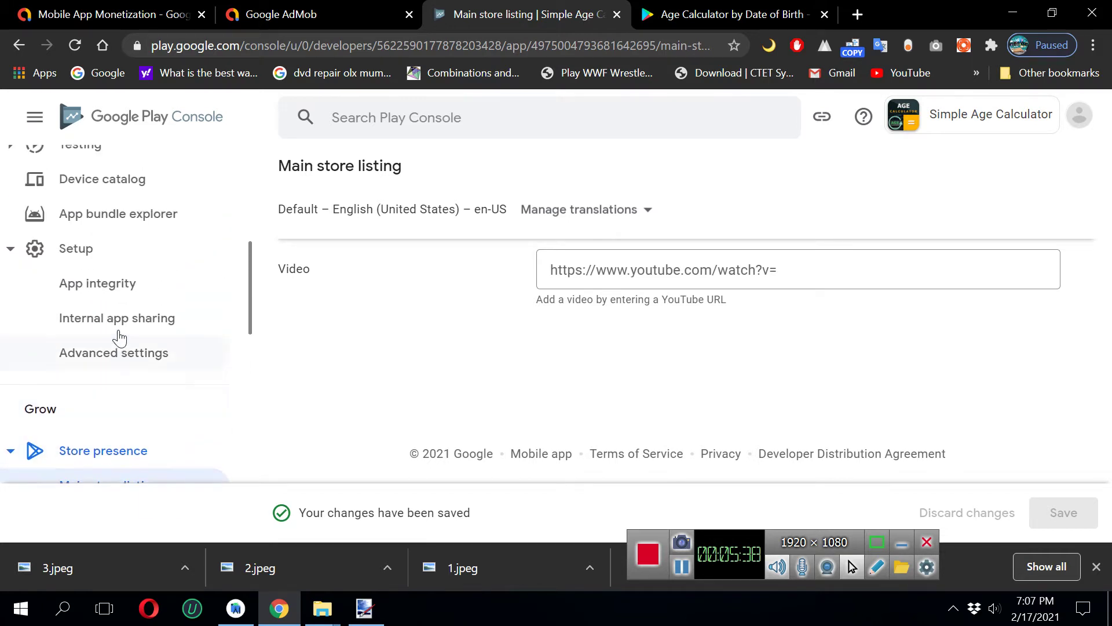
Look through the Releases overview and the Production release dashboard of Simple Age Calculator
left_click(115, 262)
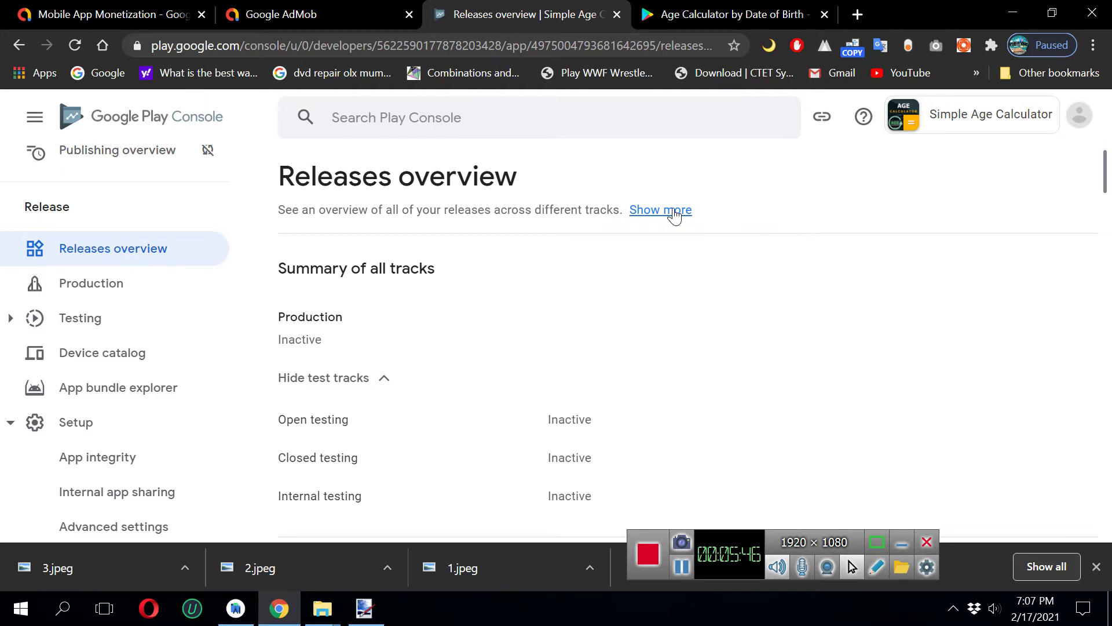
left_click(641, 217)
scroll(413, 354, "down", 9)
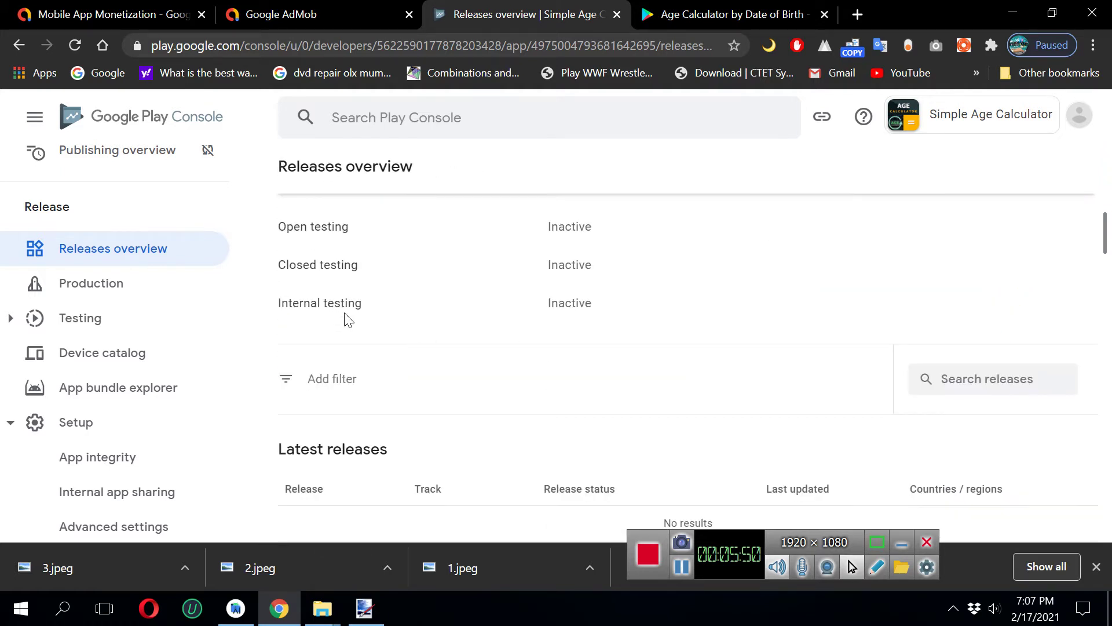
left_click(91, 294)
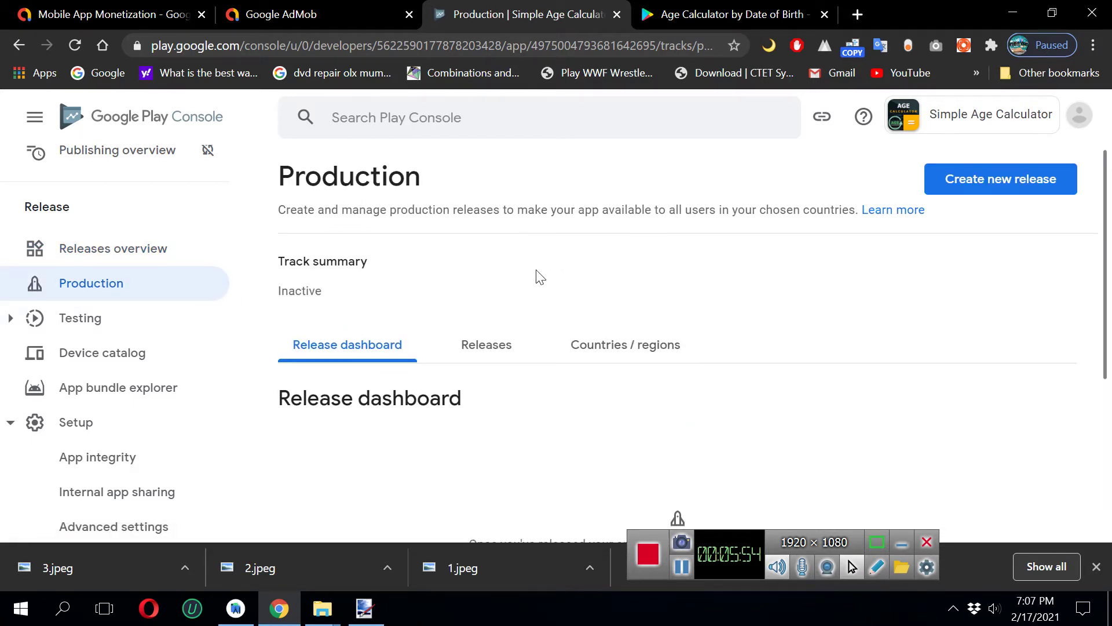
scroll(538, 281, "down", 2)
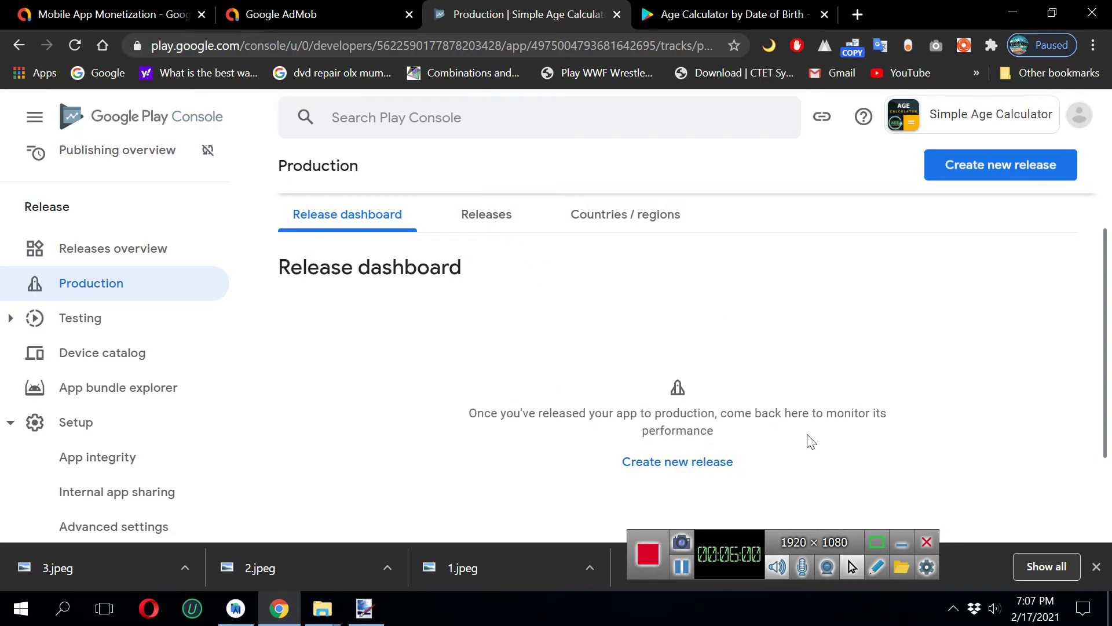
scroll(87, 355, "down", 6)
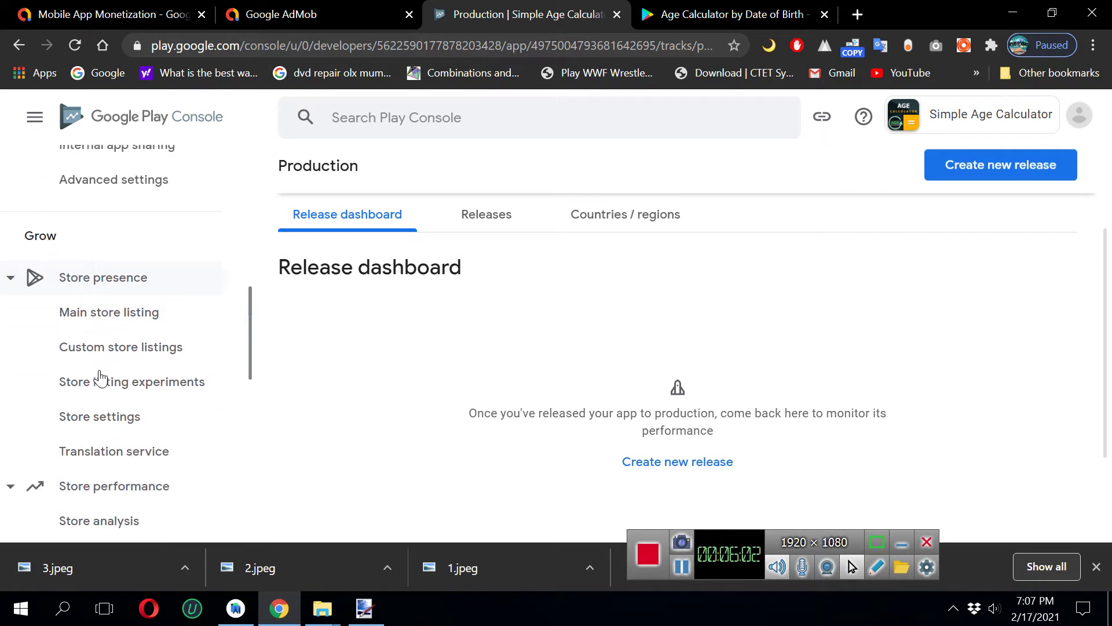
scroll(127, 384, "down", 2)
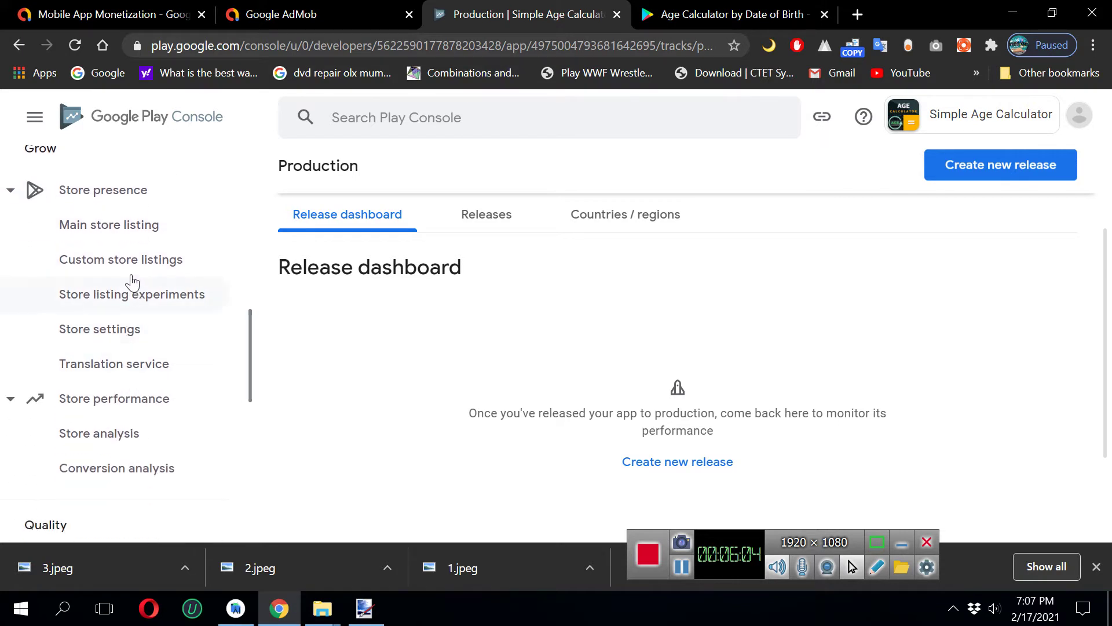
Review the saved main store listing and look over the app's Ratings page
left_click(96, 231)
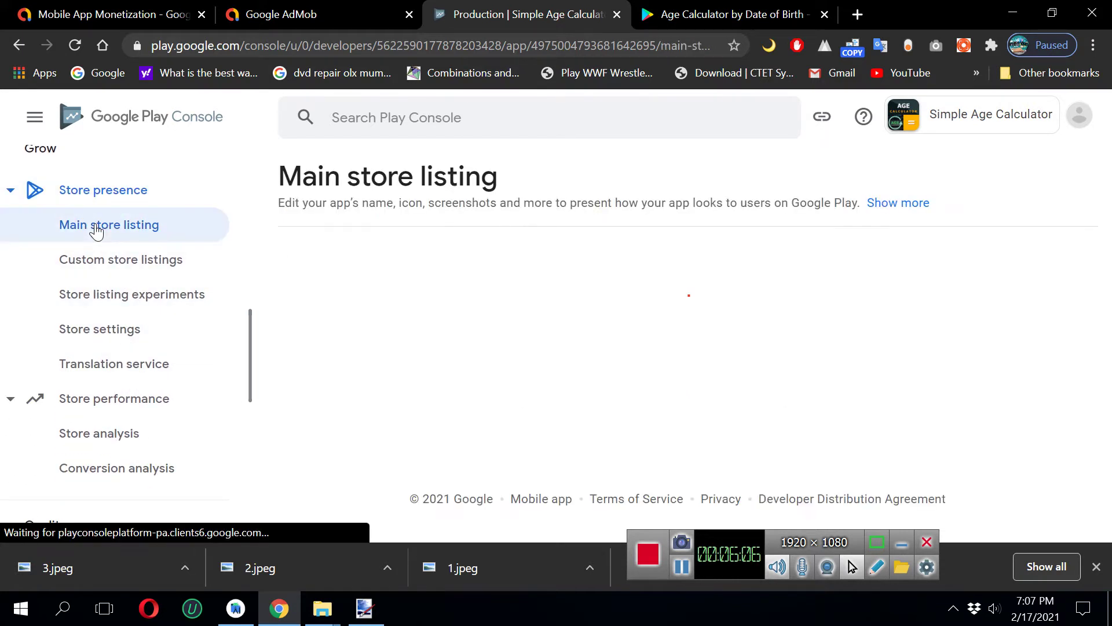
scroll(549, 315, "down", 3)
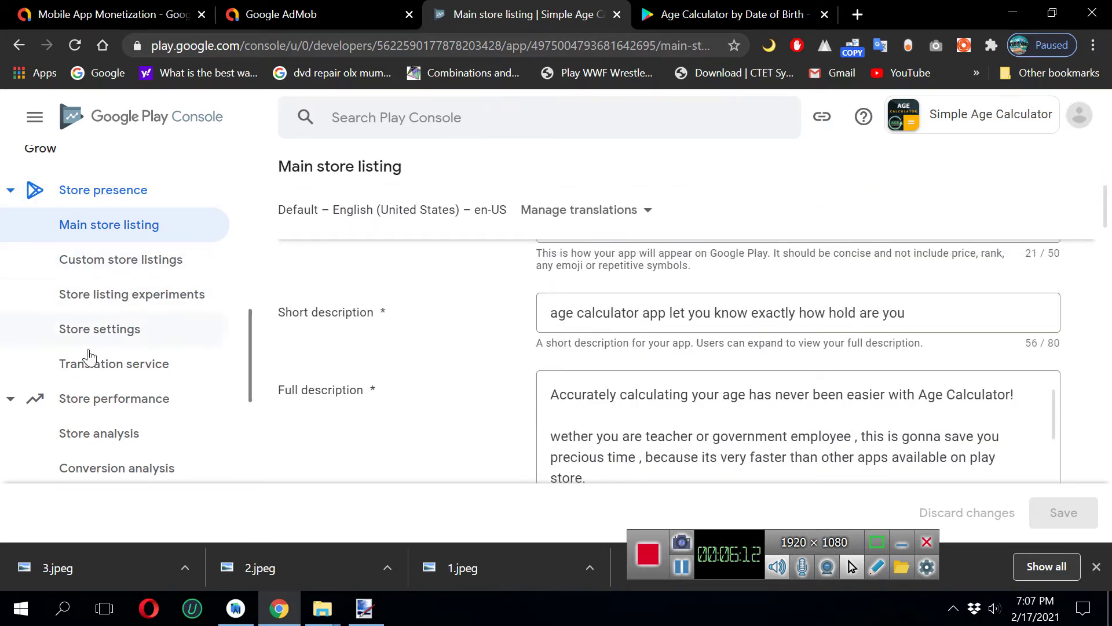
scroll(116, 342, "down", 5)
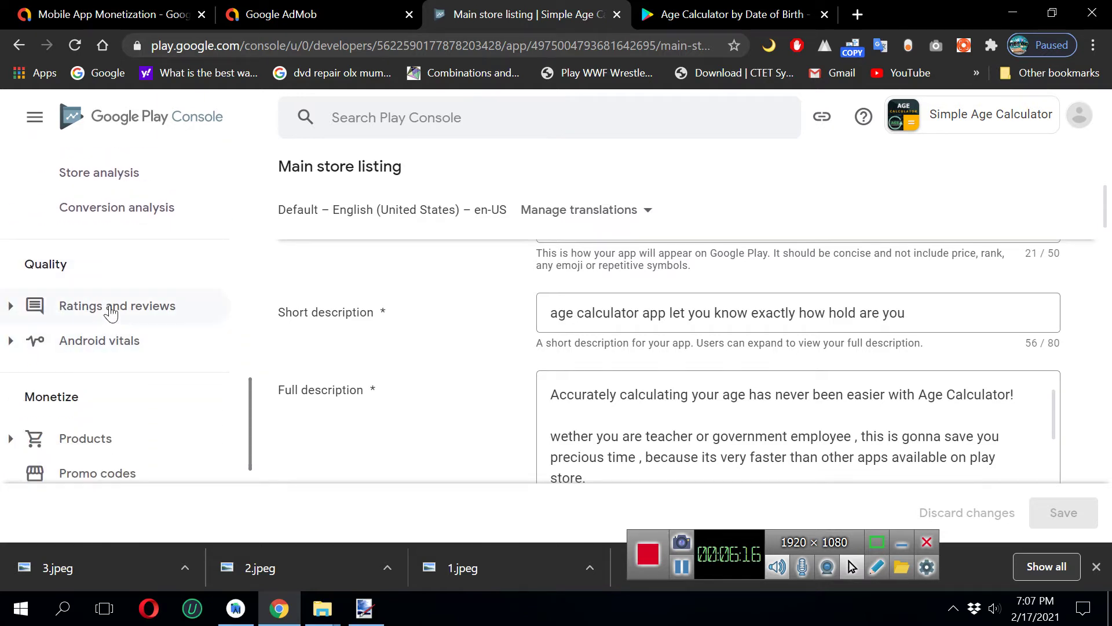
left_click(110, 307)
left_click(80, 342)
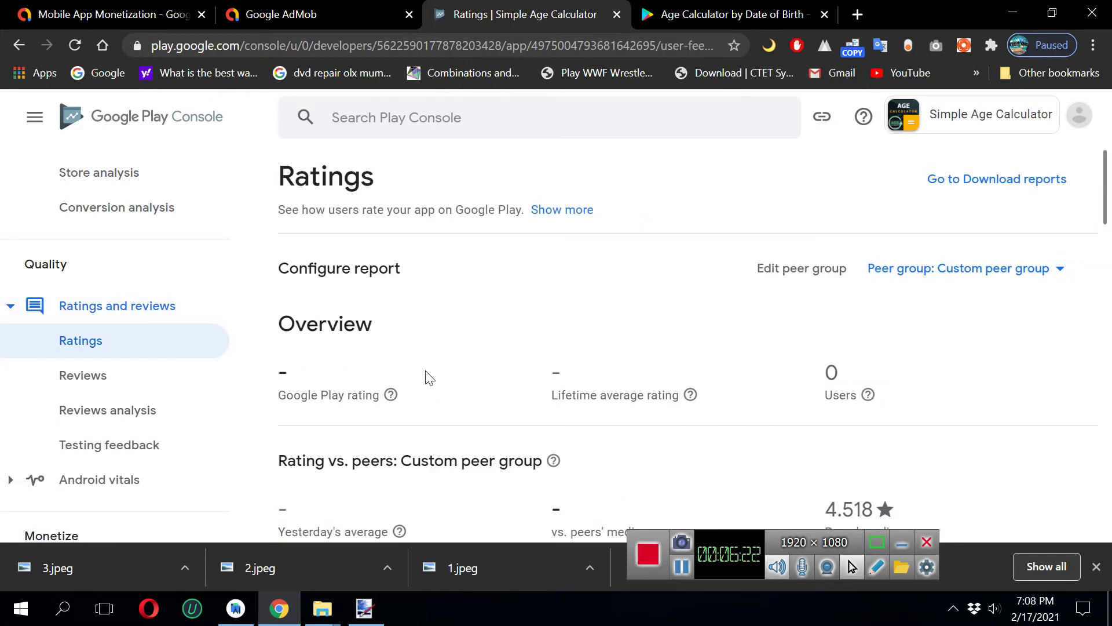
scroll(427, 375, "down", 6)
scroll(427, 375, "up", 6)
Return to the Releases overview and examine the track summary and the list of countries
scroll(157, 366, "up", 6)
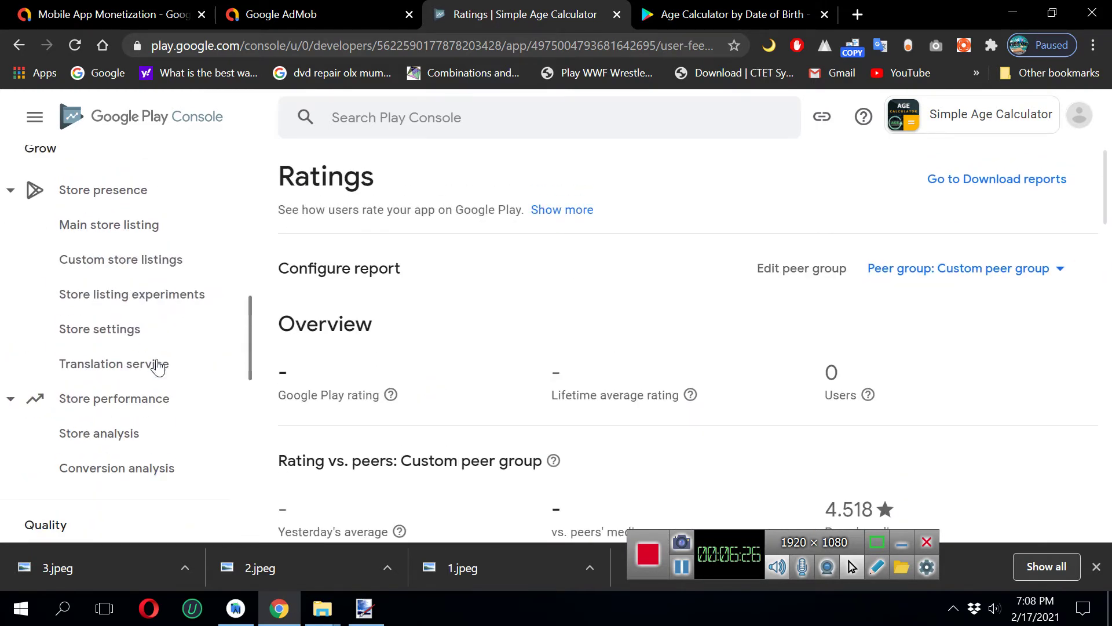
scroll(157, 366, "up", 3)
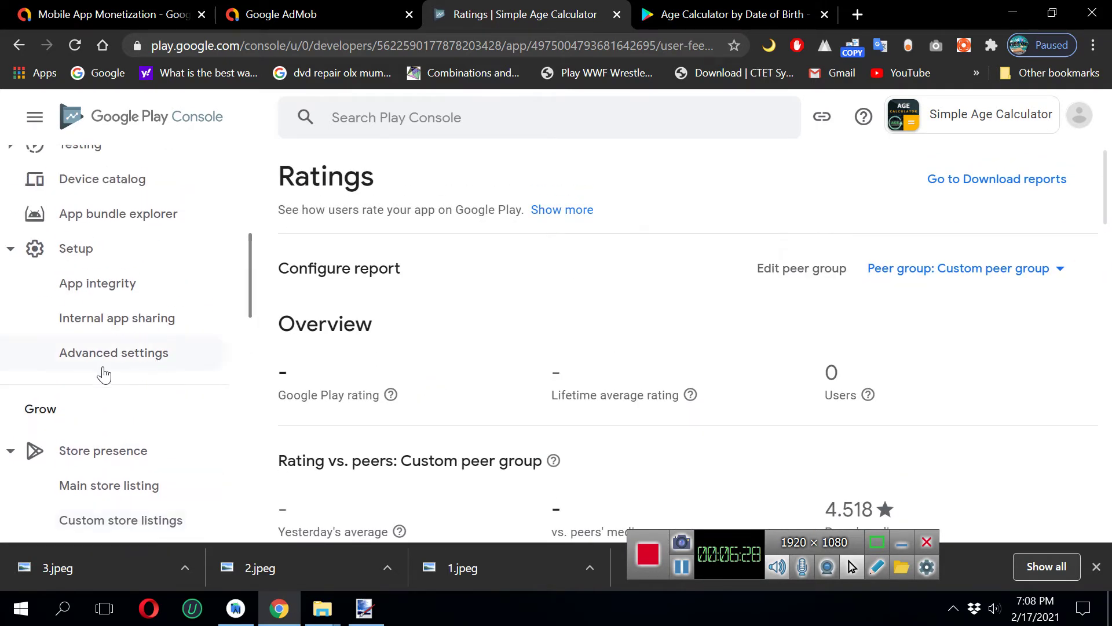
scroll(98, 359, "up", 2)
scroll(103, 377, "up", 2)
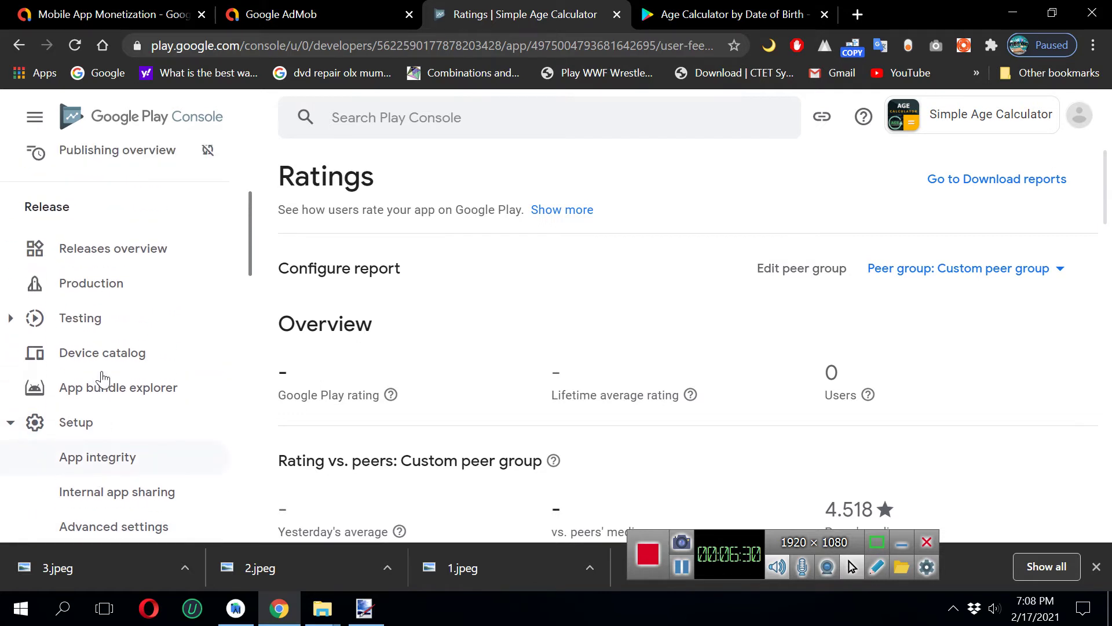
left_click(120, 250)
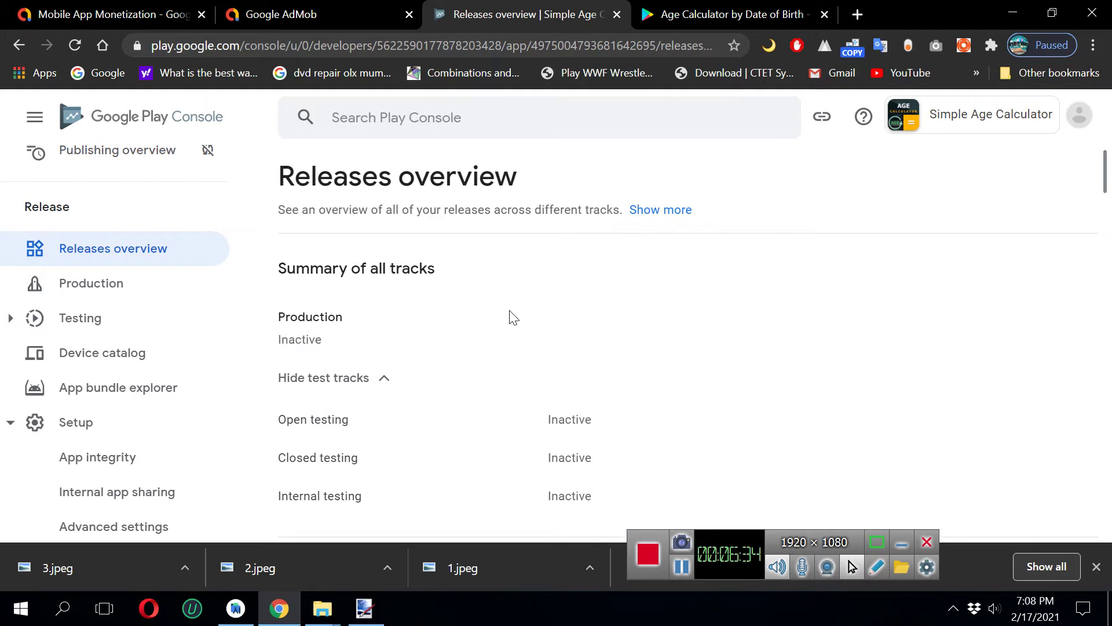
scroll(513, 316, "down", 20)
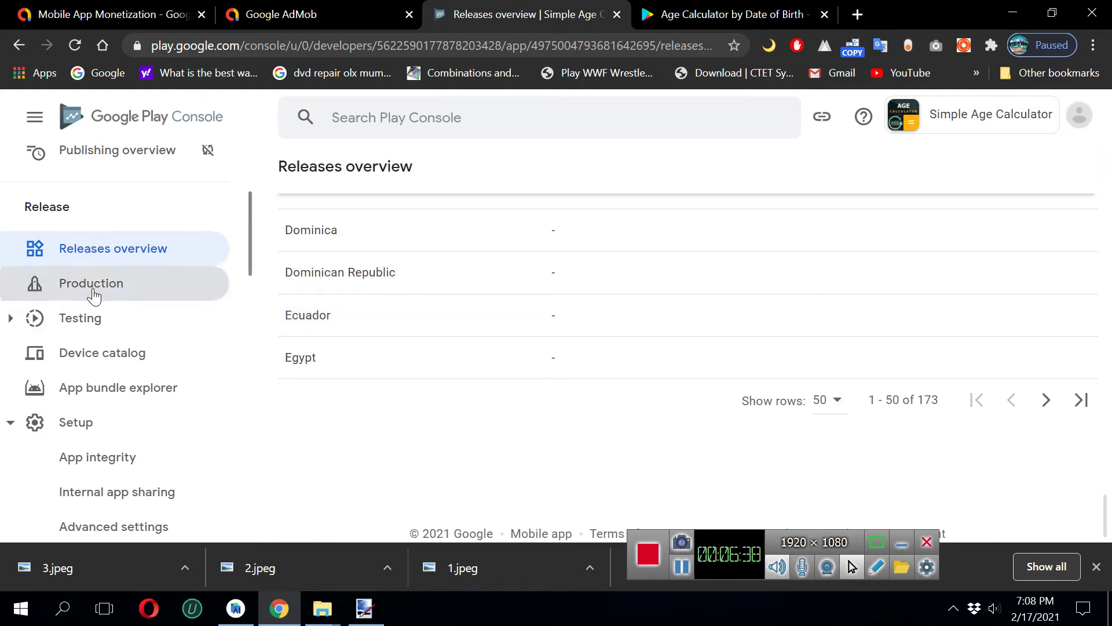
Create a new release on the Production track
left_click(92, 286)
scroll(507, 418, "down", 3)
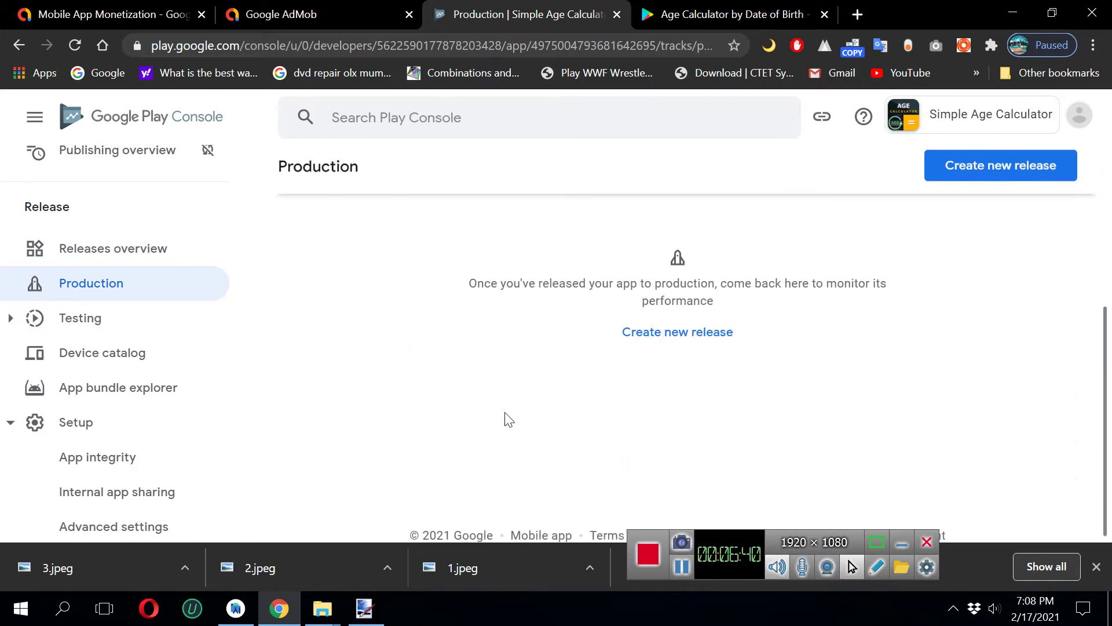
scroll(512, 416, "up", 3)
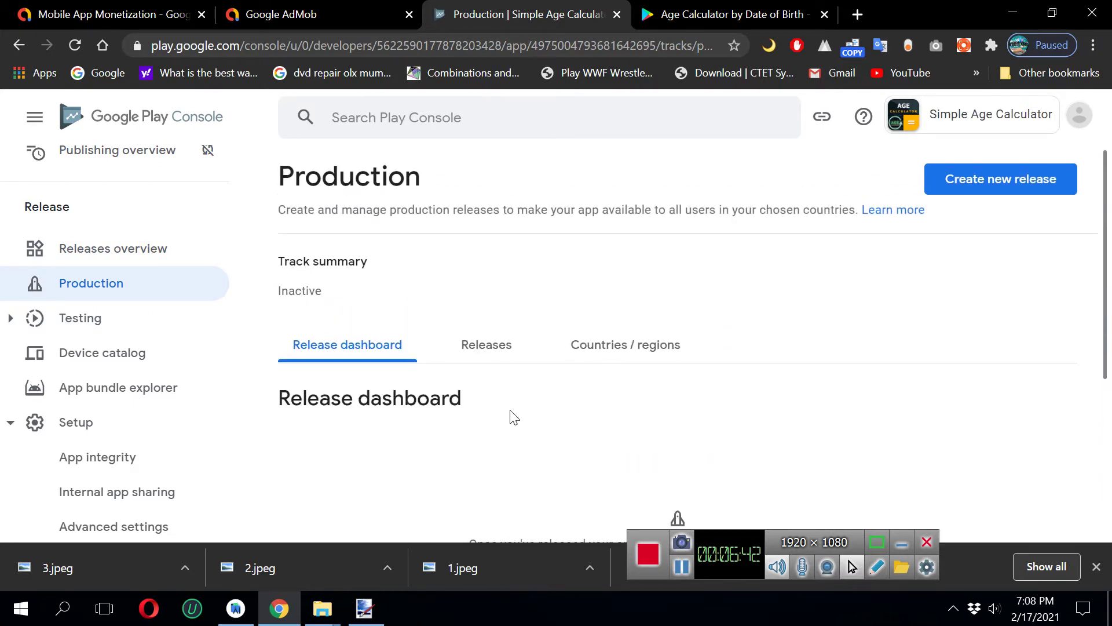
scroll(512, 416, "down", 3)
left_click(666, 338)
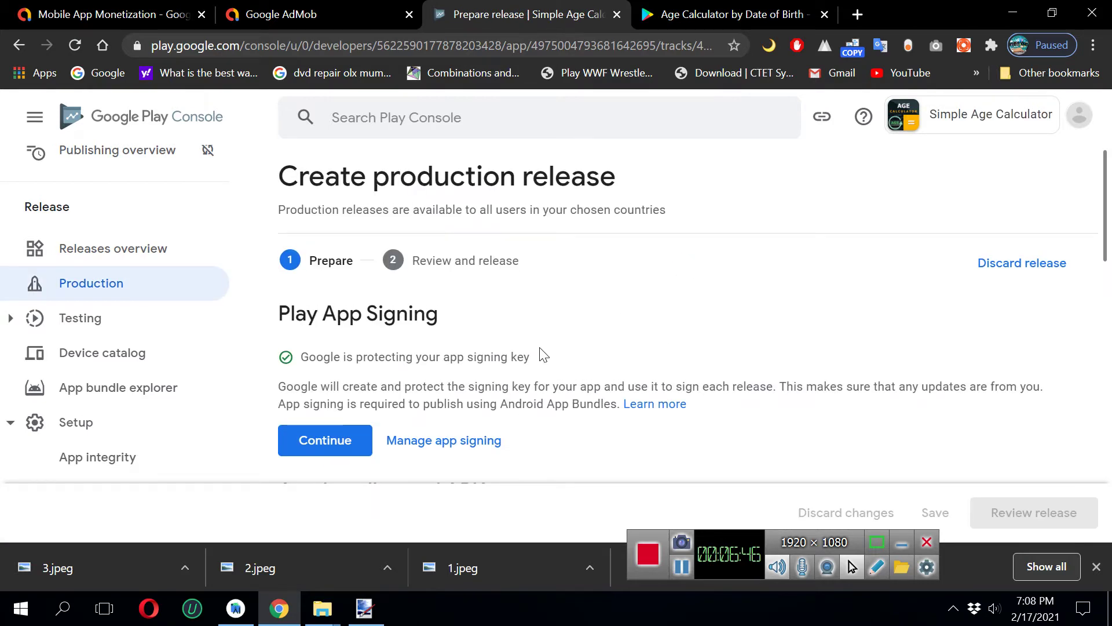
Opt the production release in to Play App Signing and go to the app bundle upload area
scroll(348, 343, "down", 2)
scroll(464, 394, "down", 2)
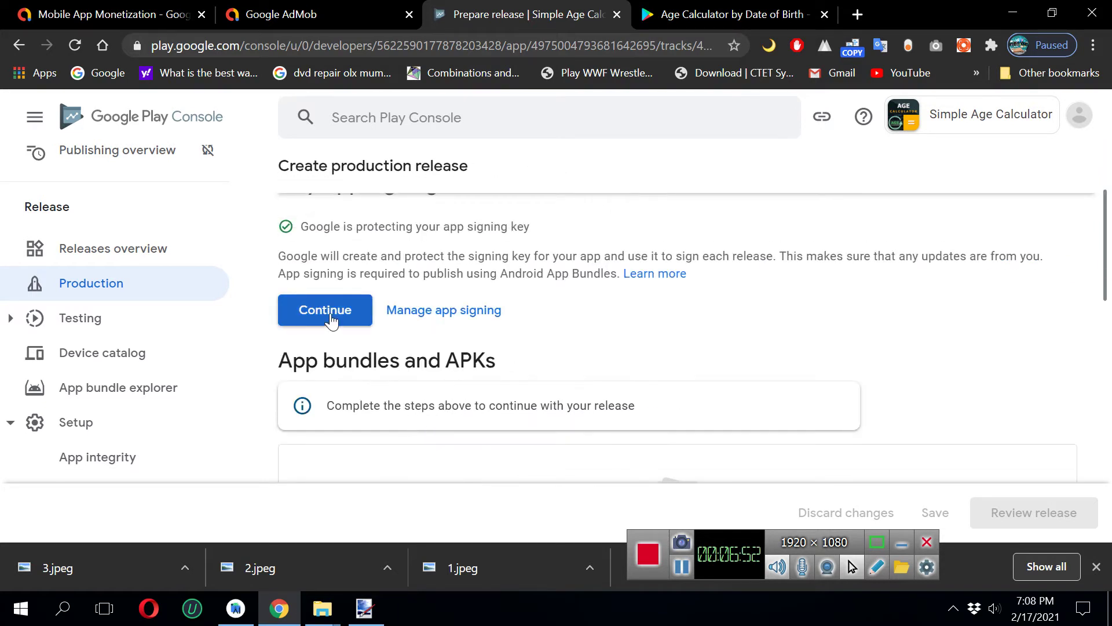
left_click(324, 315)
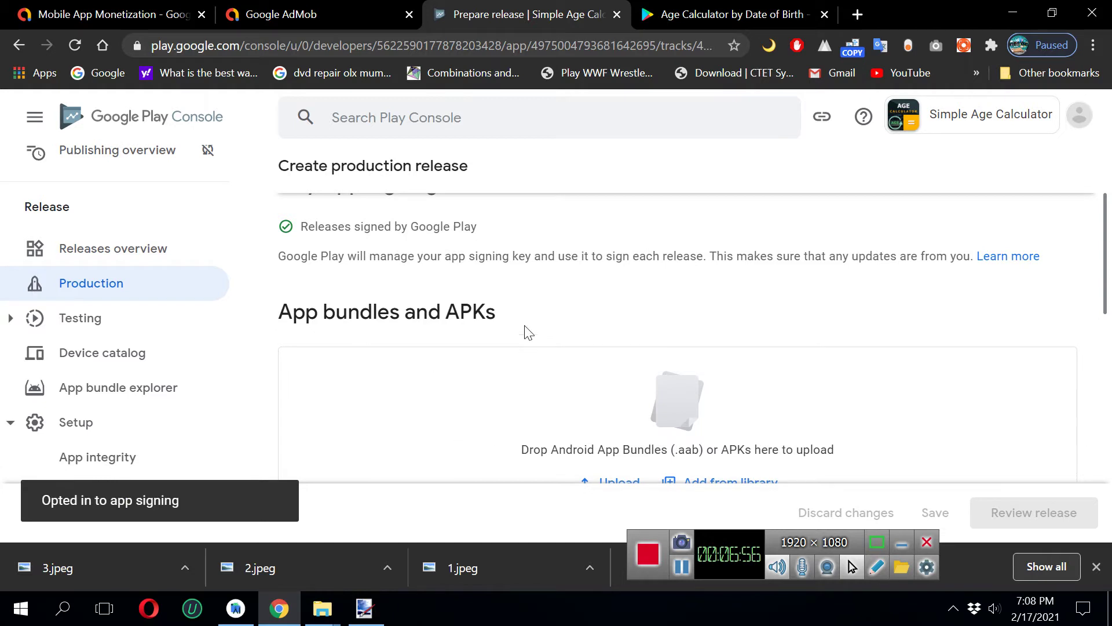
scroll(420, 330, "down", 2)
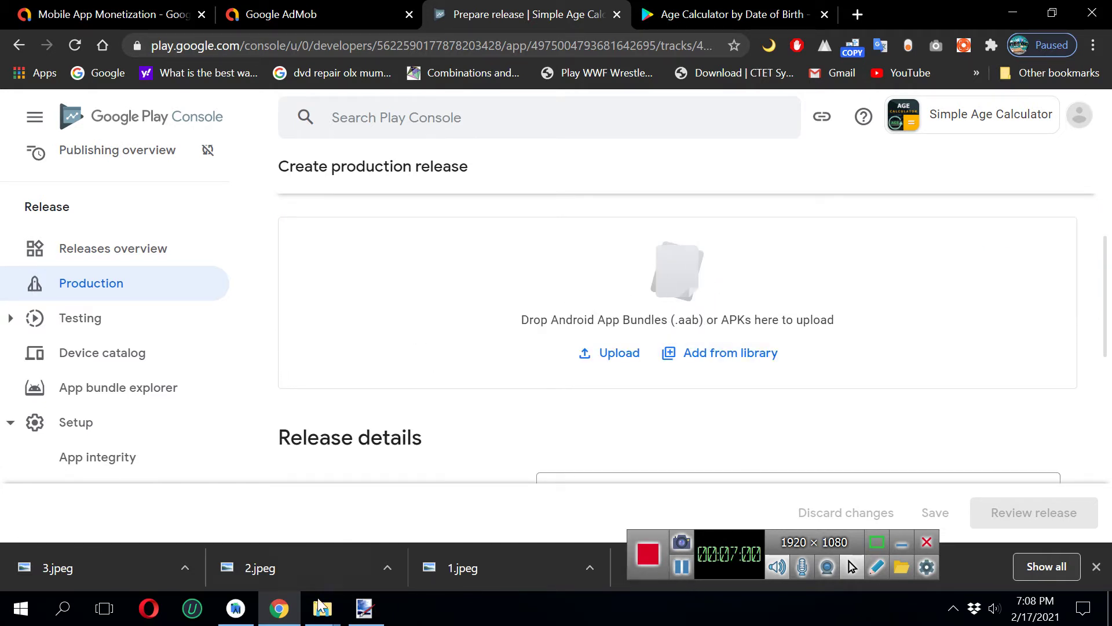
Switch to Android Studio and generate a signed Android App Bundle in the release variant, using the existing key store and key0 alias
left_click(236, 607)
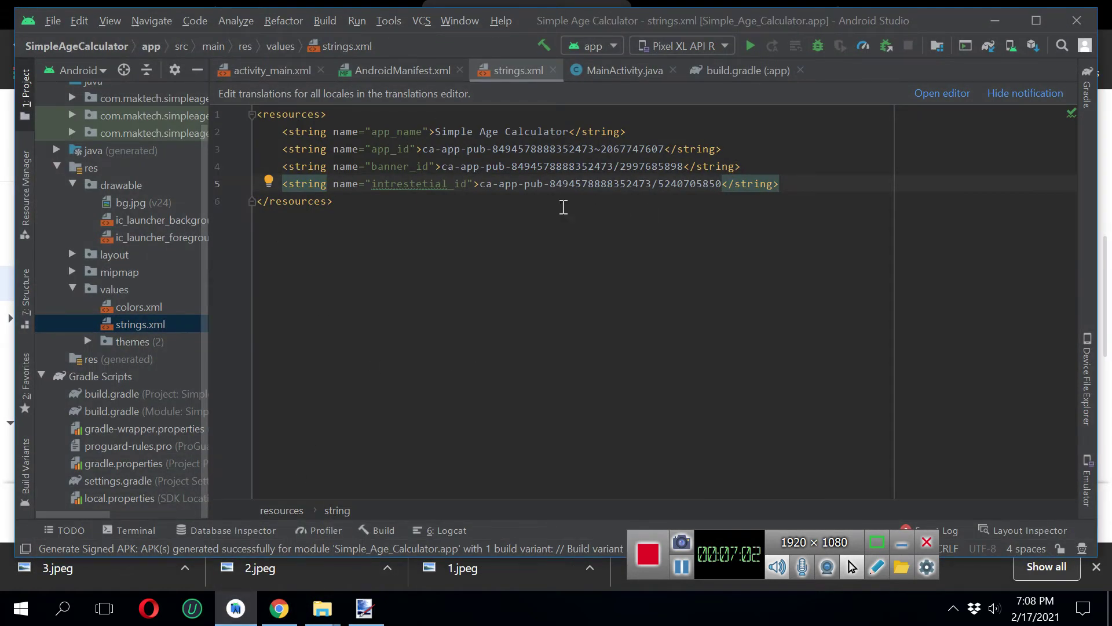
left_click(328, 20)
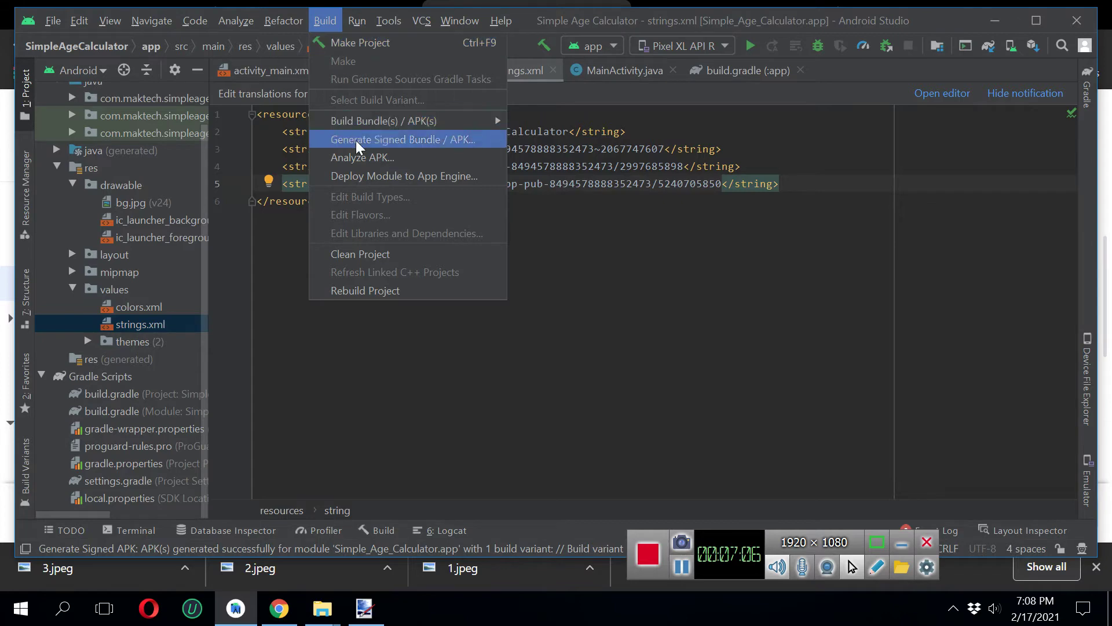
left_click(376, 142)
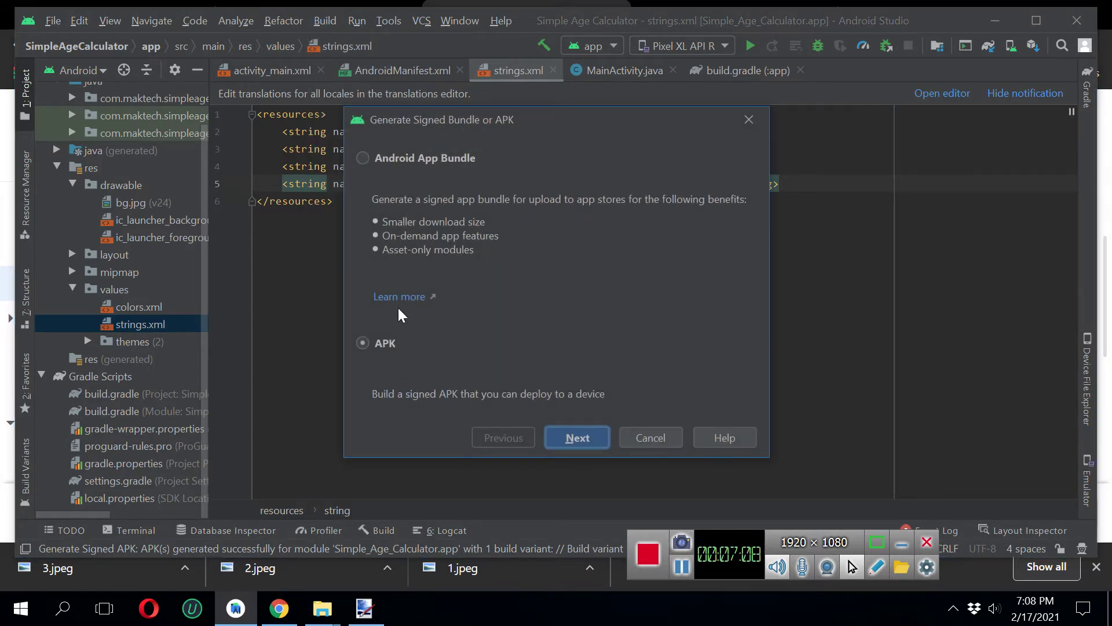
left_click(370, 158)
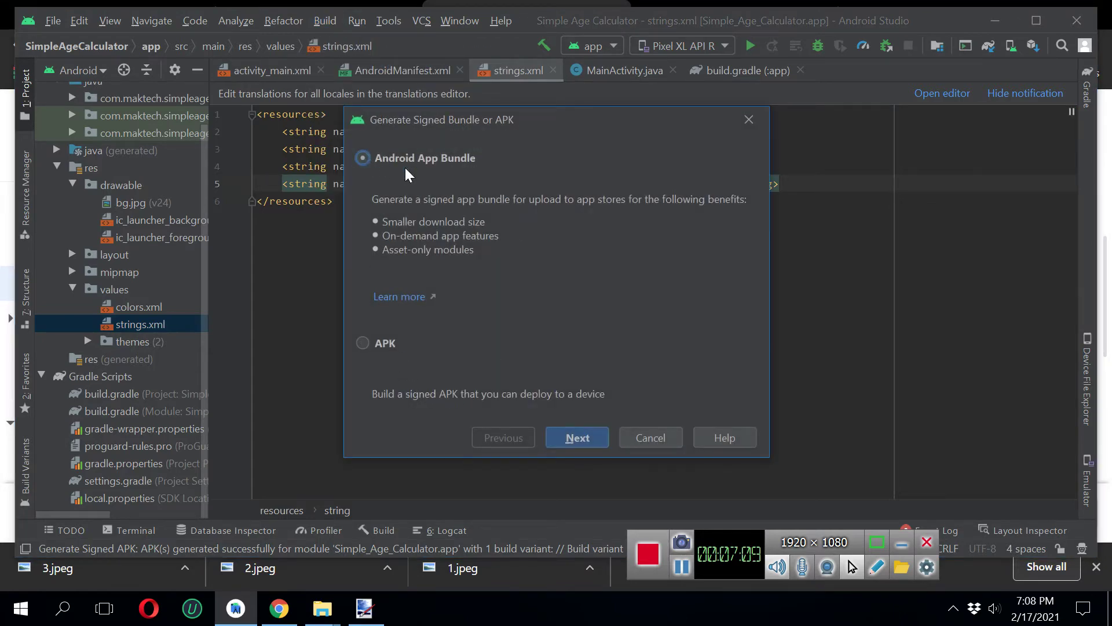
left_click(583, 440)
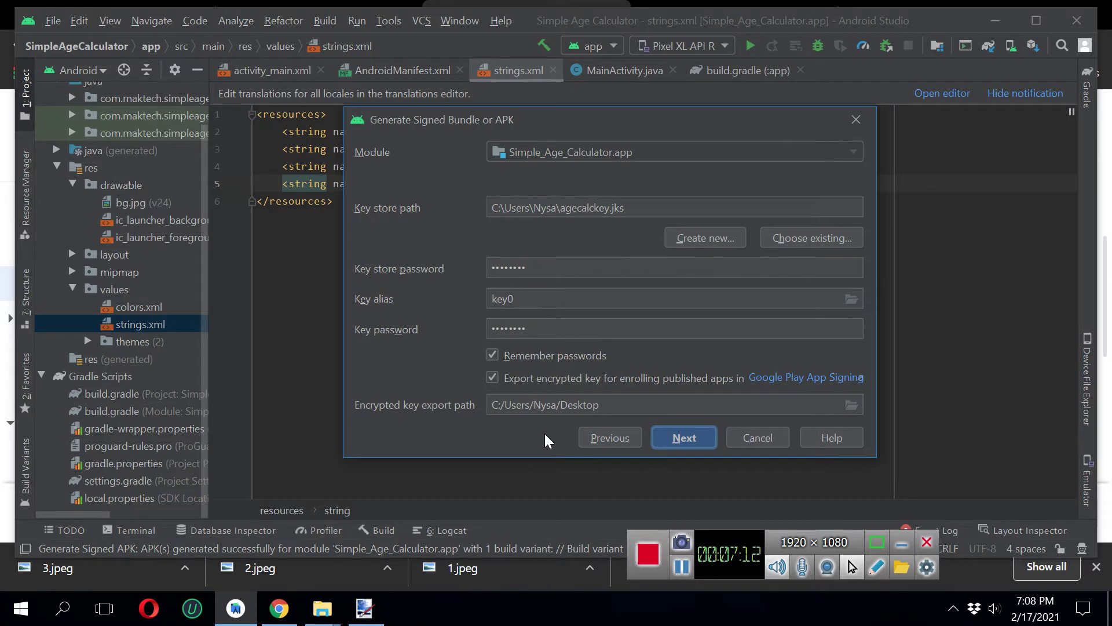
left_click(683, 439)
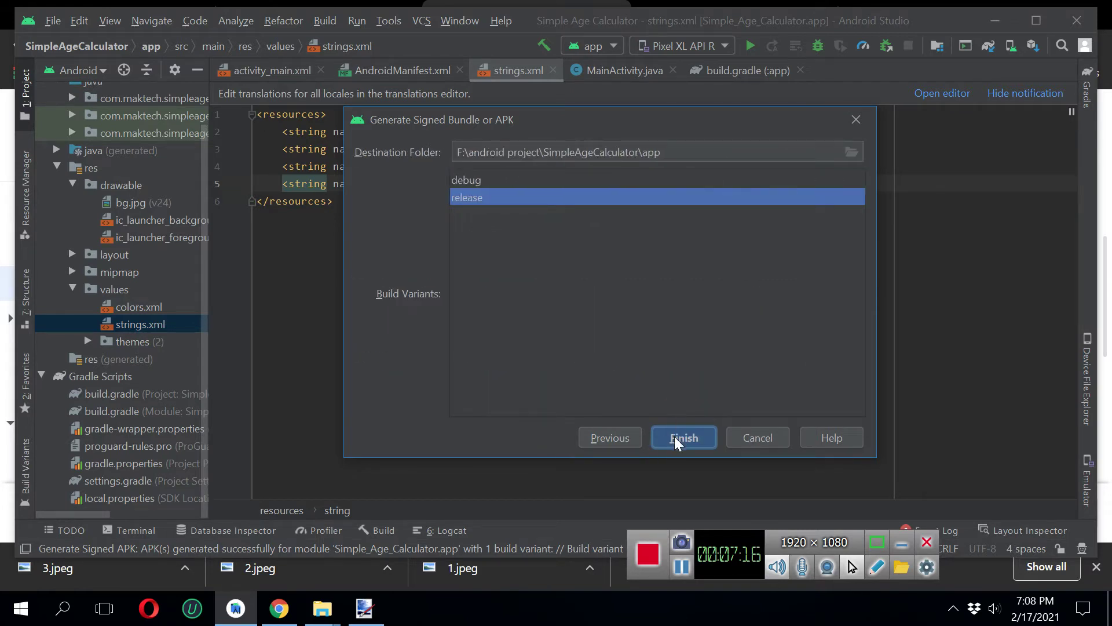
left_click(674, 436)
Dismiss the Gradle notification, expand the signed bundle message and check the exported key file's folder
left_click_drag(728, 540, 771, 424)
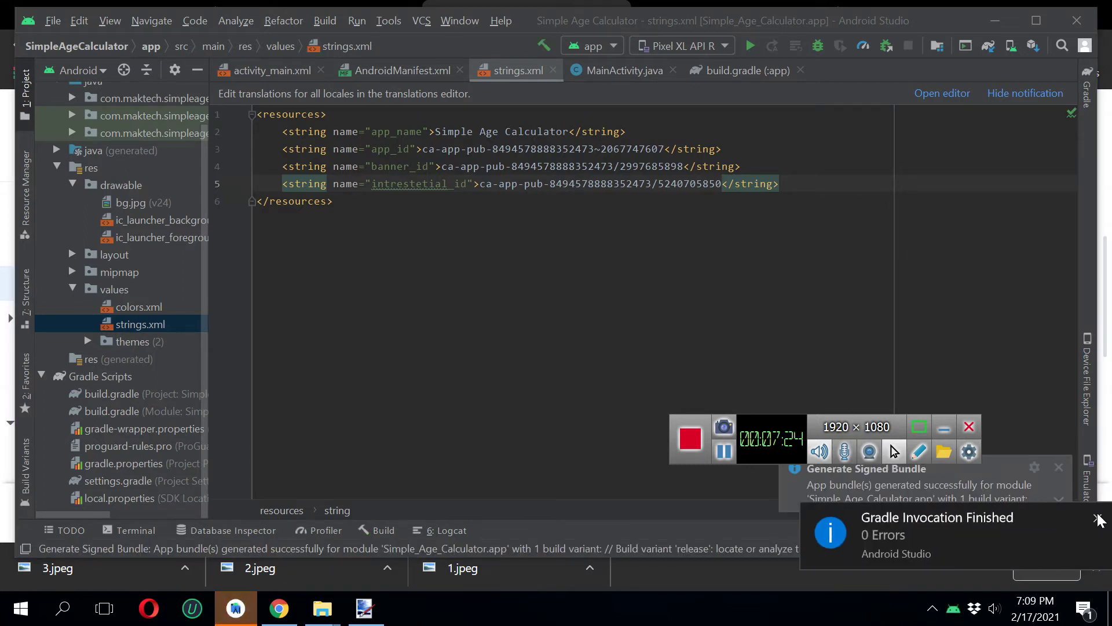
left_click(1099, 519)
left_click(1058, 499)
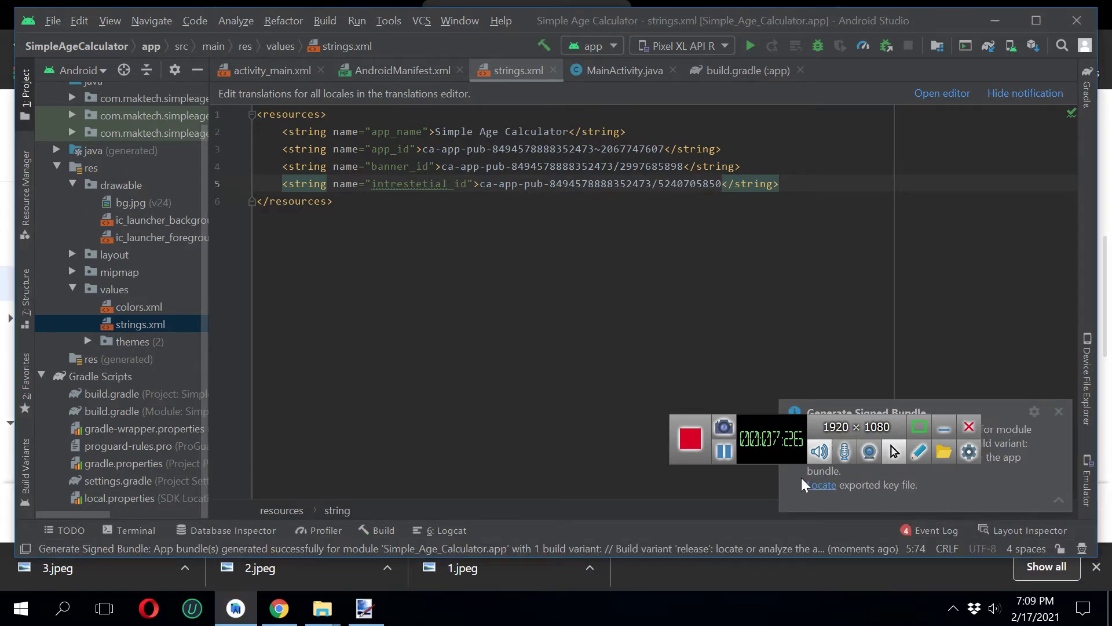
left_click(823, 485)
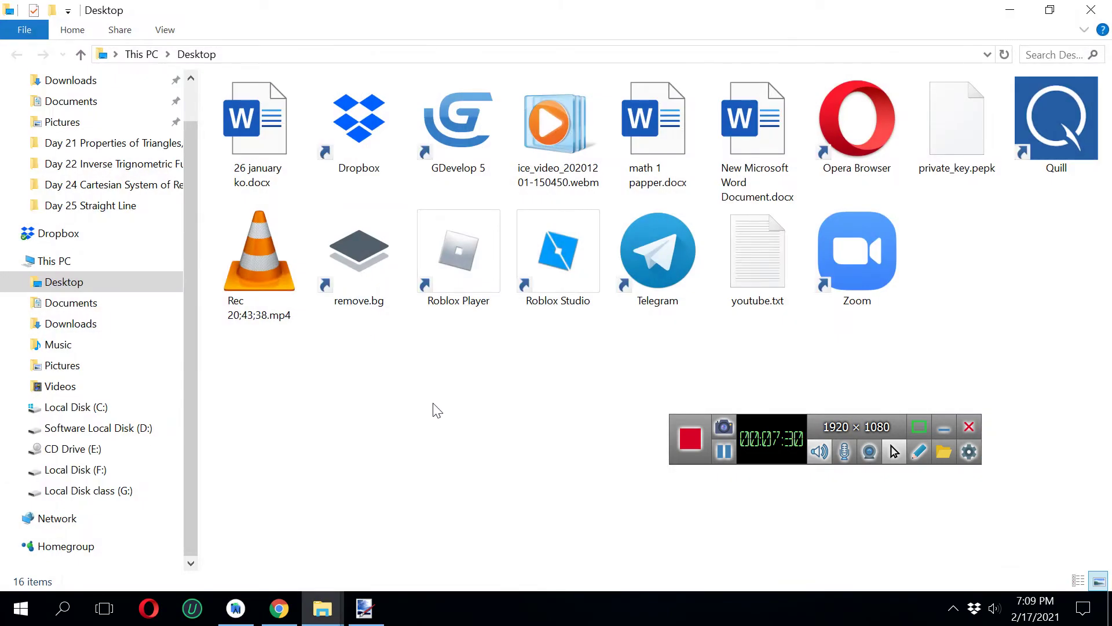
left_click(1091, 10)
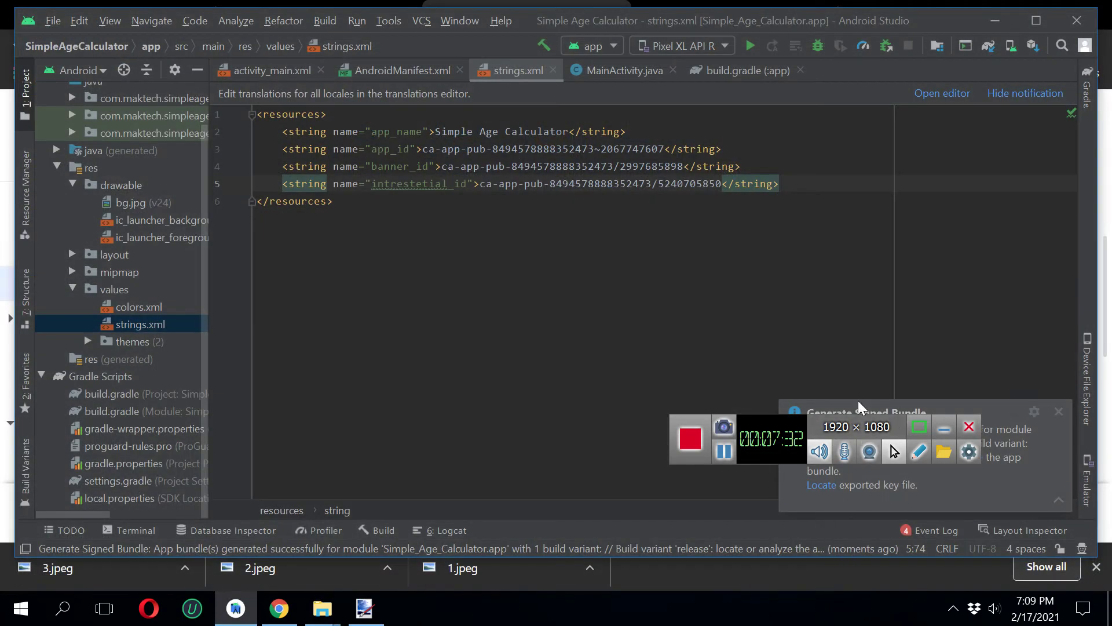
Locate the generated release bundle, select app-release.aab in its folder and switch back to Google Play Console
left_click_drag(766, 445, 775, 351)
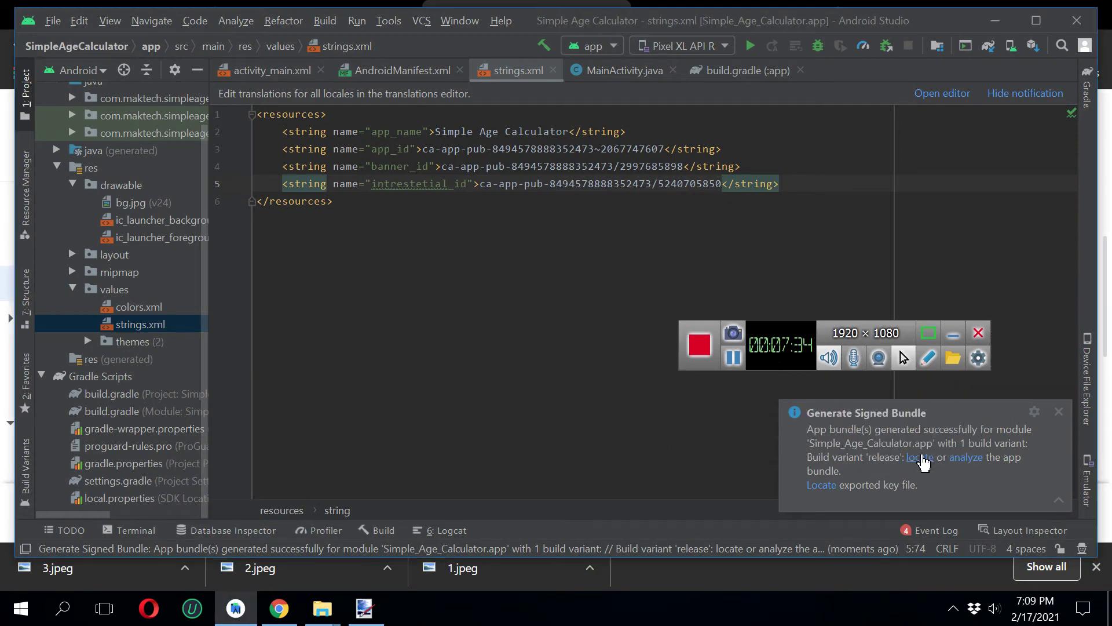
left_click(924, 462)
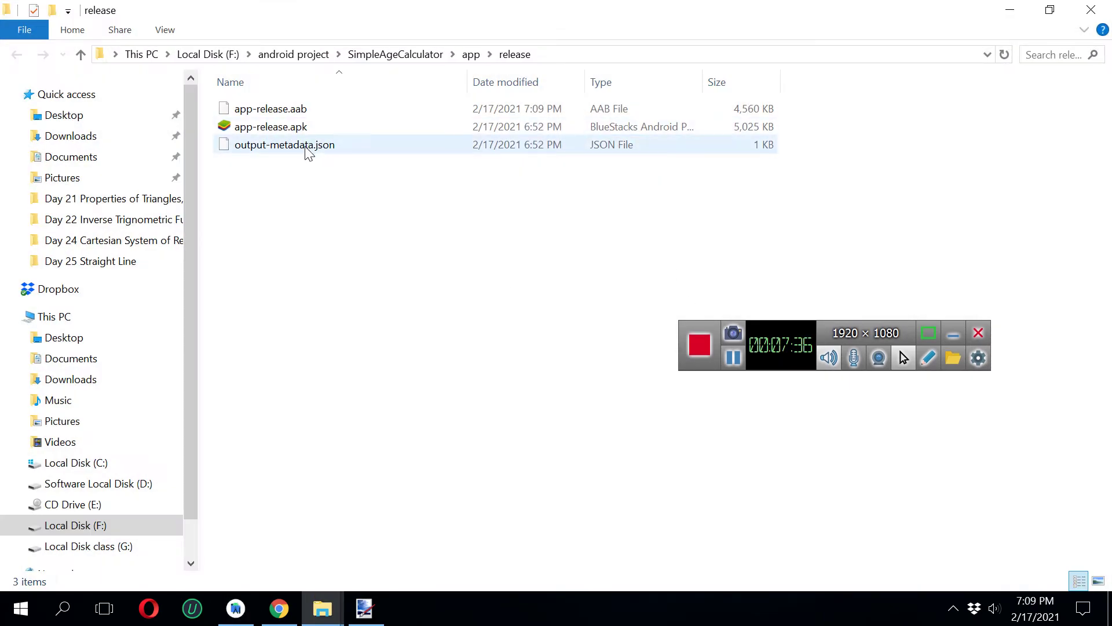
left_click(272, 108)
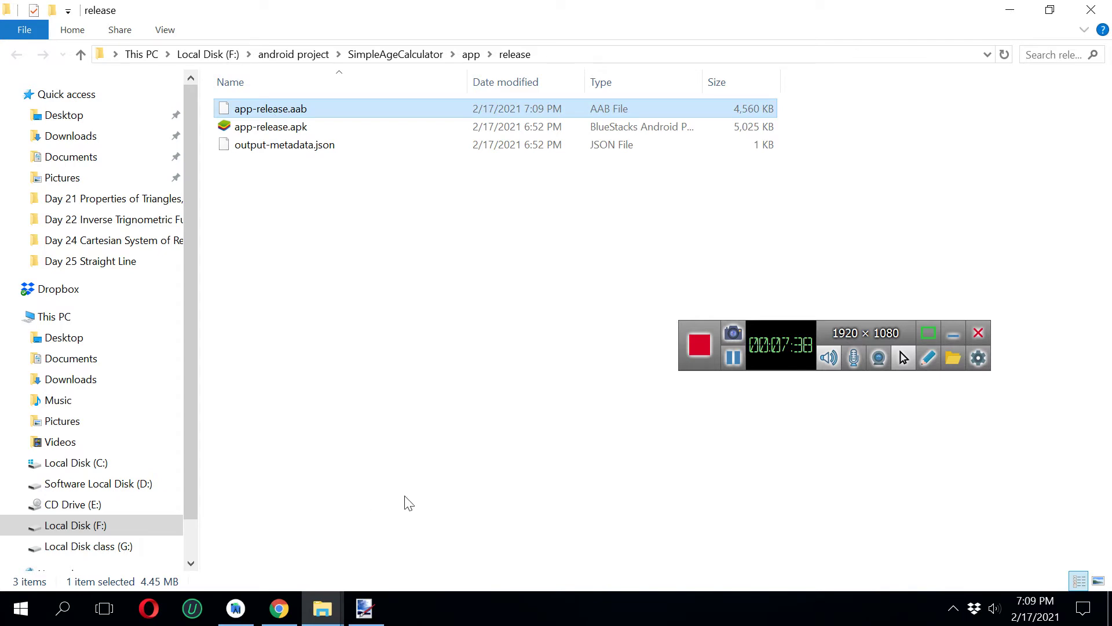
left_click(279, 608)
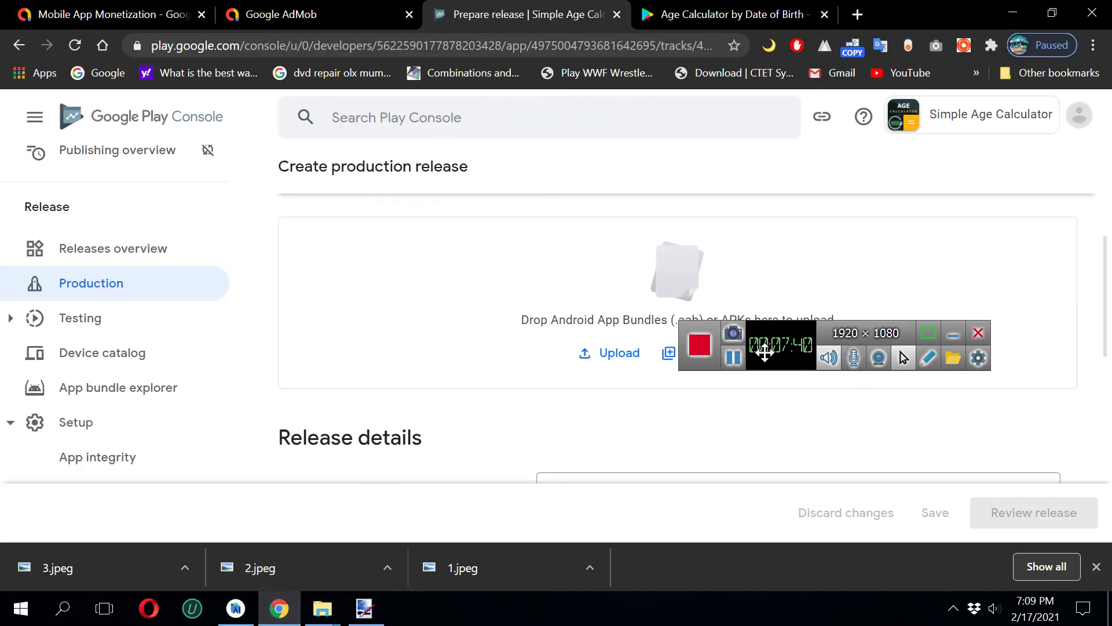